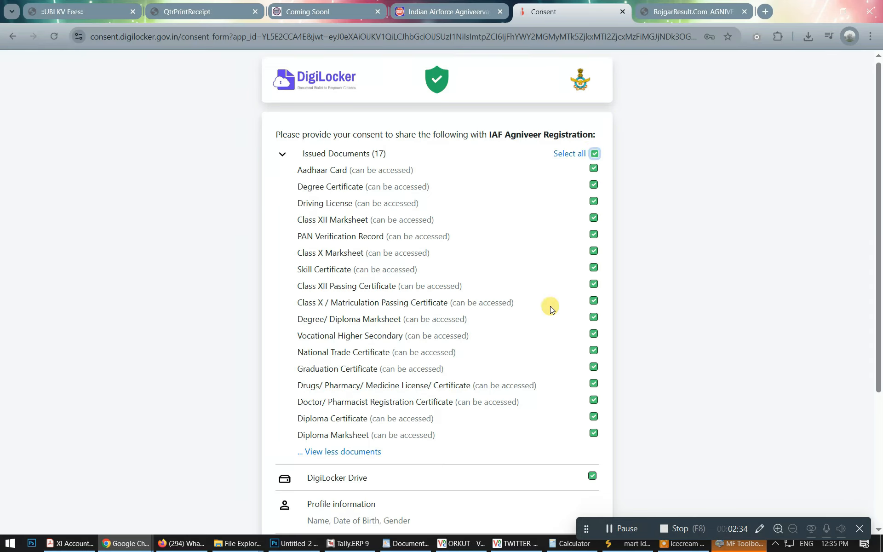
Allow DigiLocker to share the documents with IAF Agniveer Registration.
scroll(550, 305, down, 4)
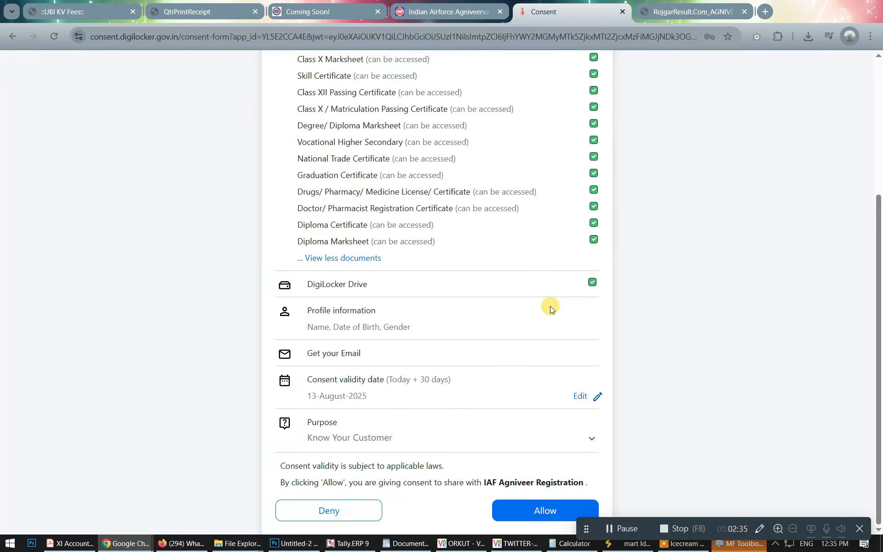
click(531, 510)
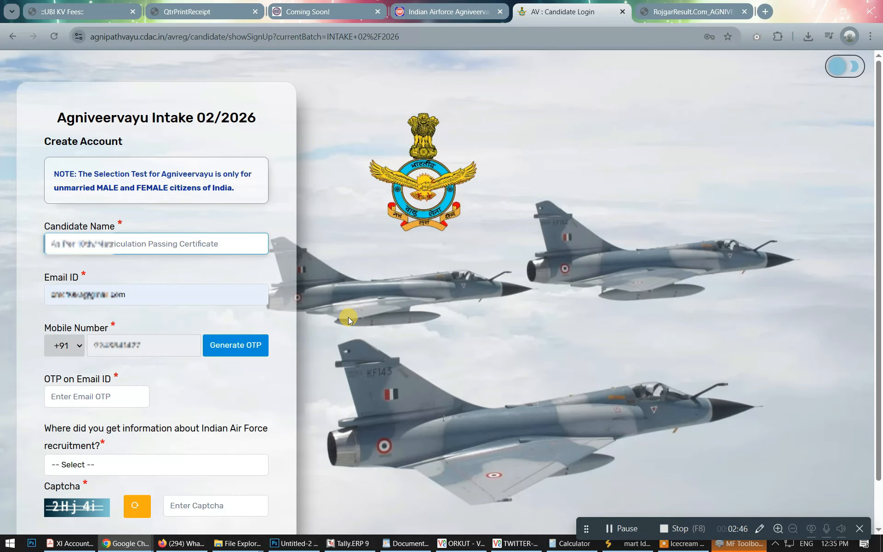
Enter the candidate's full name in capitals and replace the e-mail address with a new one.
key(Caps_Lock)
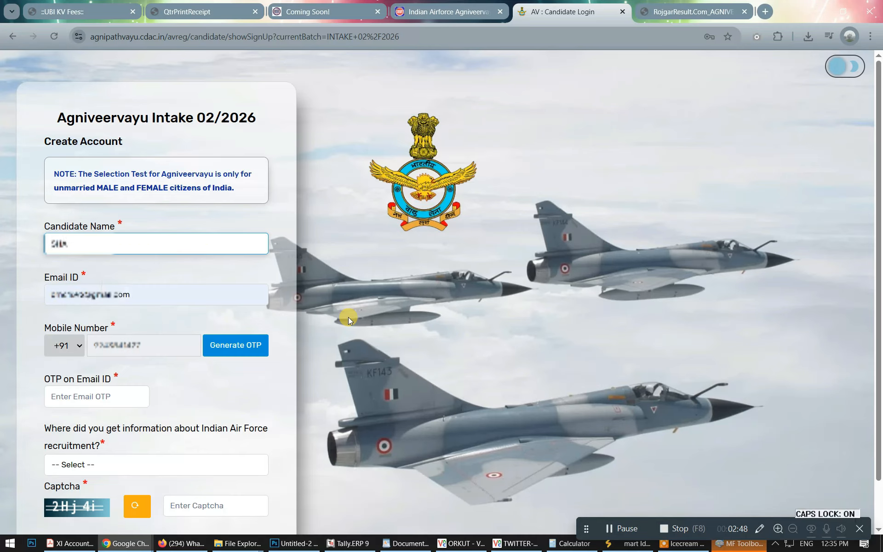
key(Tab)
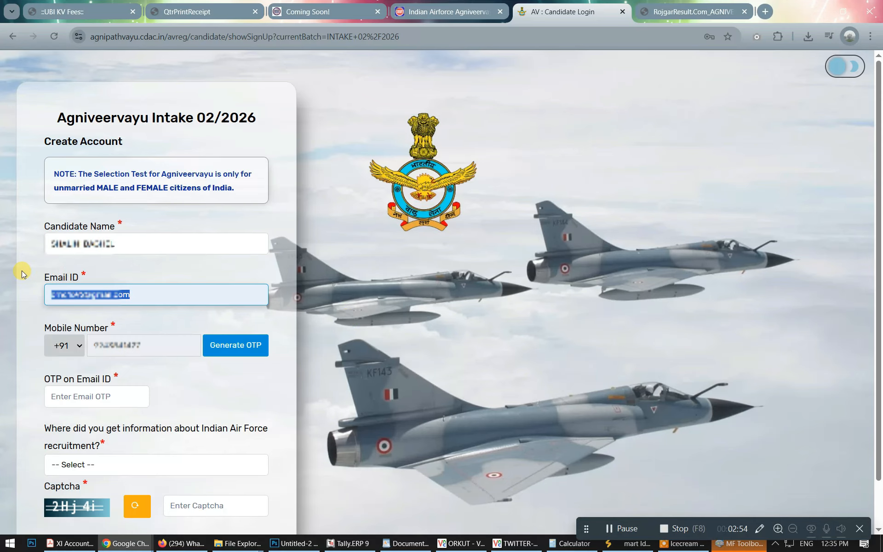
key(BackSpace)
key(Caps_Lock)
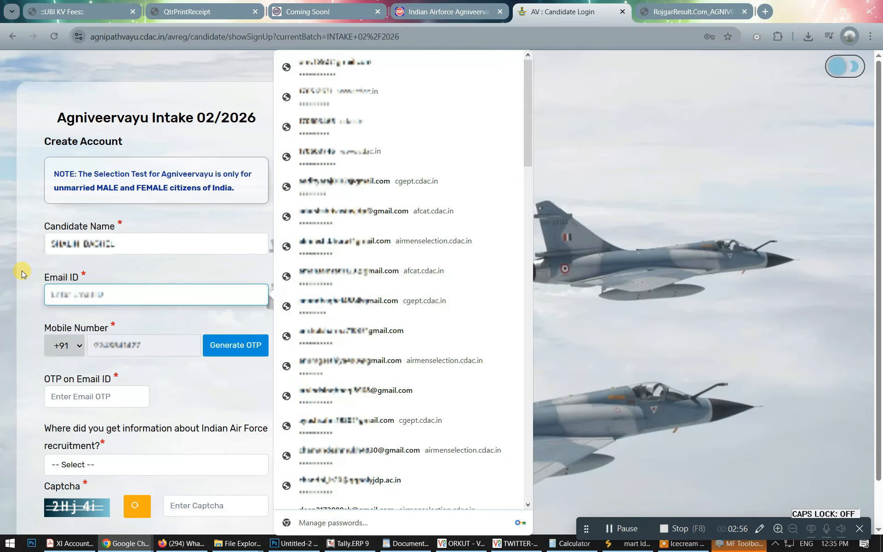
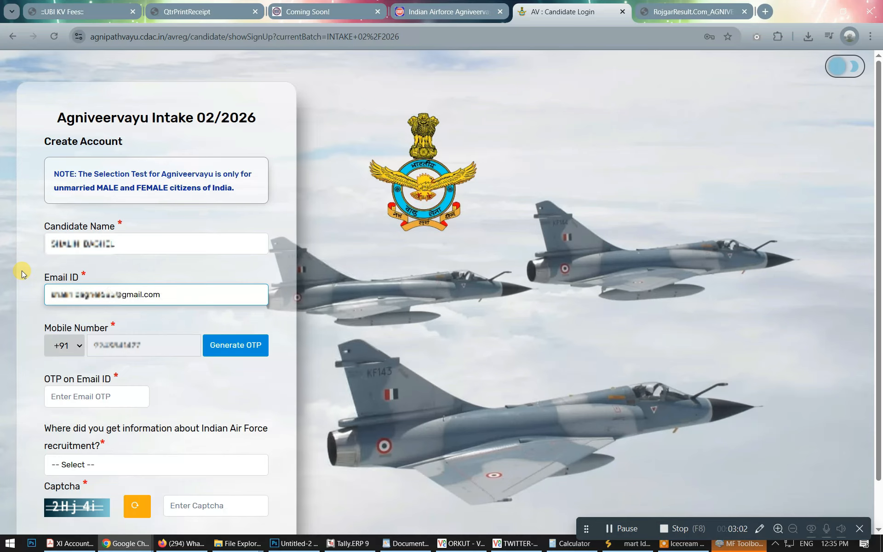
click(174, 344)
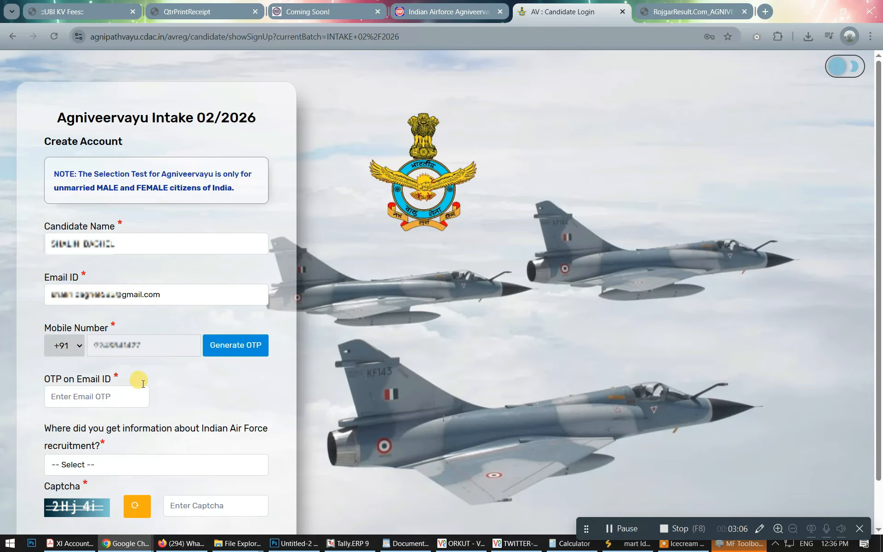
Request an OTP for the e-mail address and dismiss the OTP-sent confirmation.
click(220, 345)
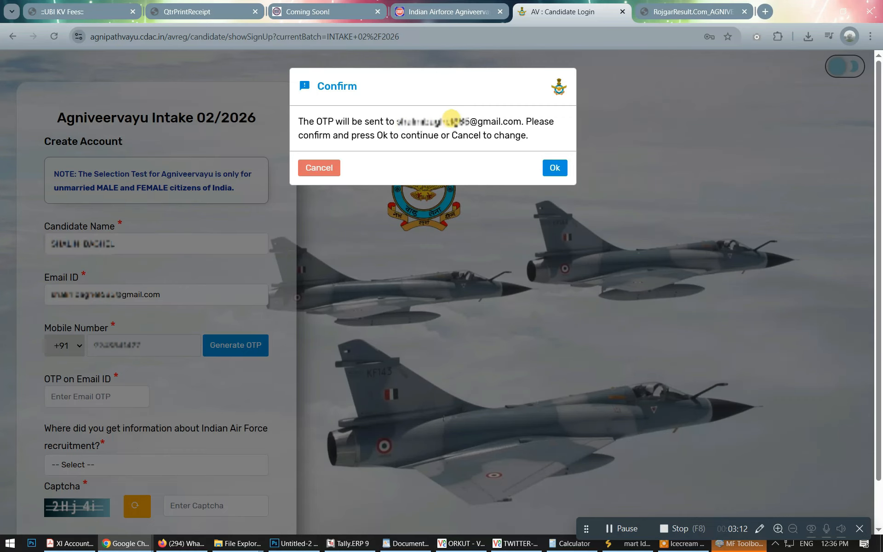
click(555, 167)
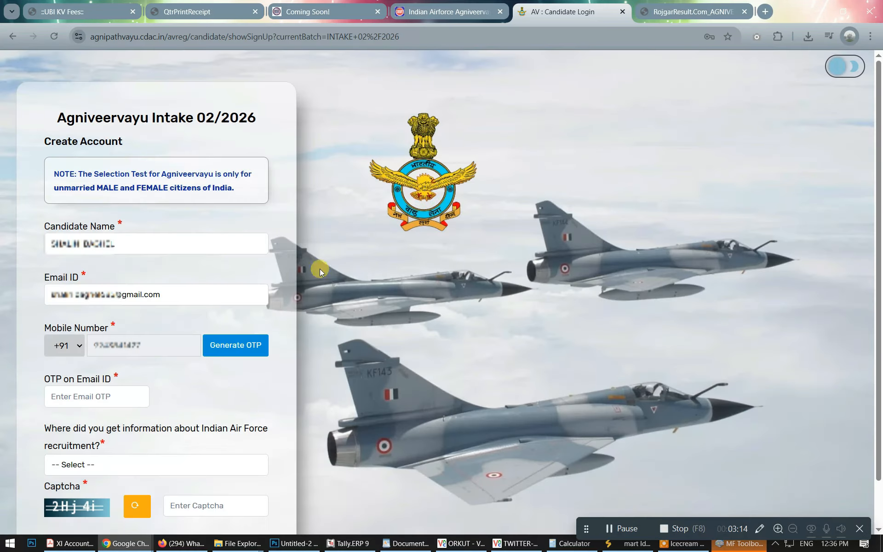
click(122, 390)
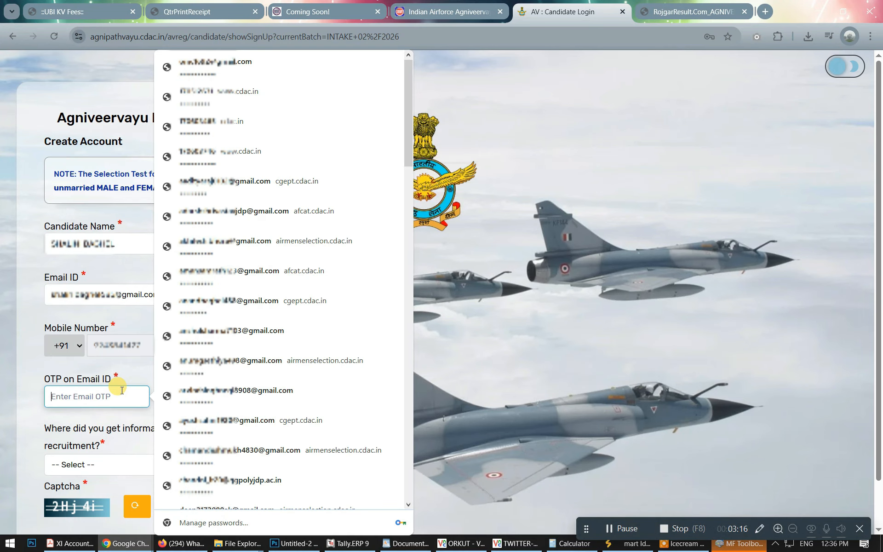
key(Tab)
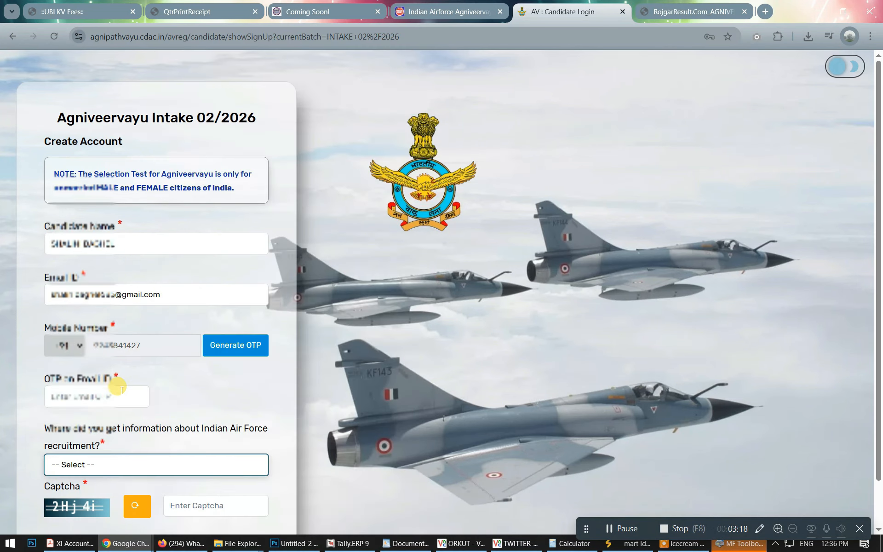
scroll(133, 400, down, 1)
click(106, 416)
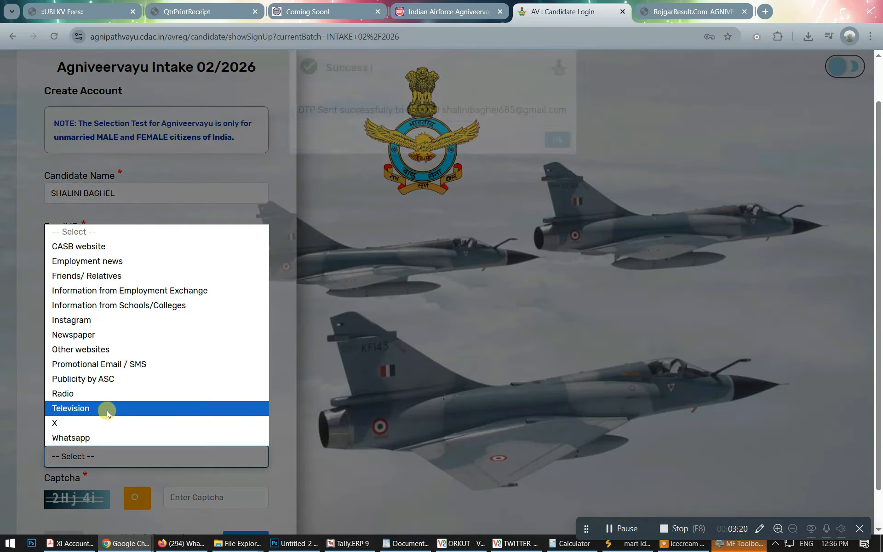
click(569, 164)
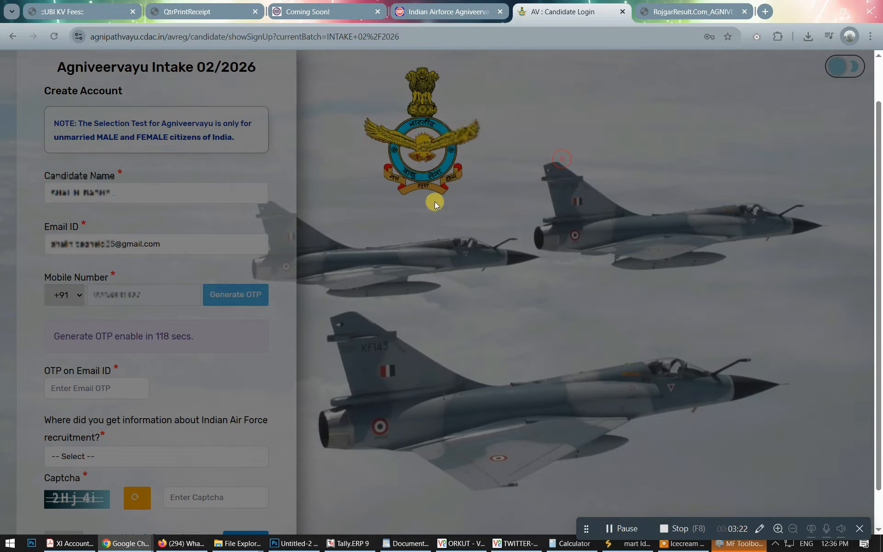
Choose Information from Schools/Colleges as the information source and enter the captcha.
scroll(152, 389, down, 1)
click(109, 416)
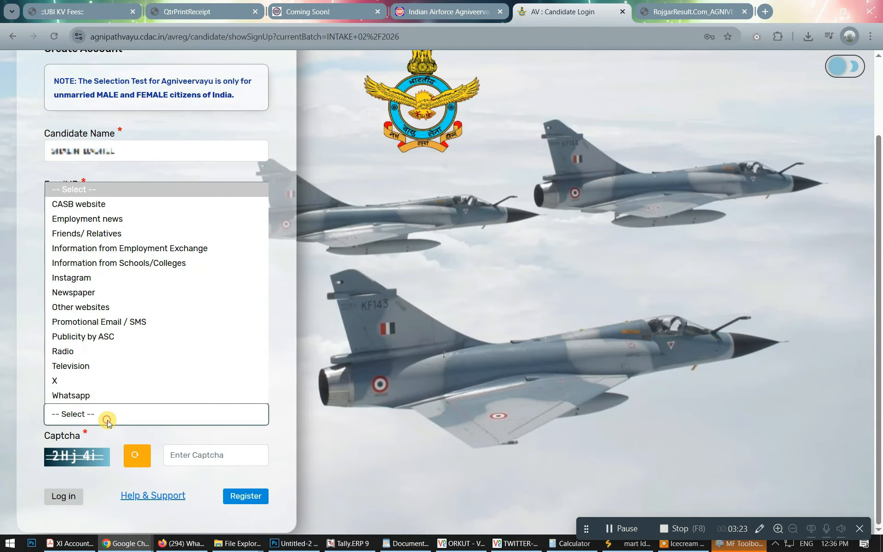
click(129, 266)
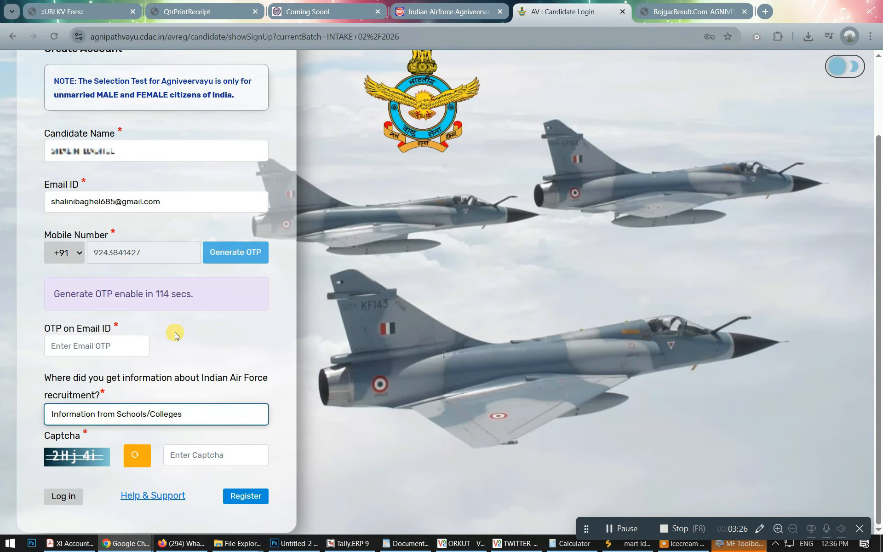
click(208, 455)
text(2)
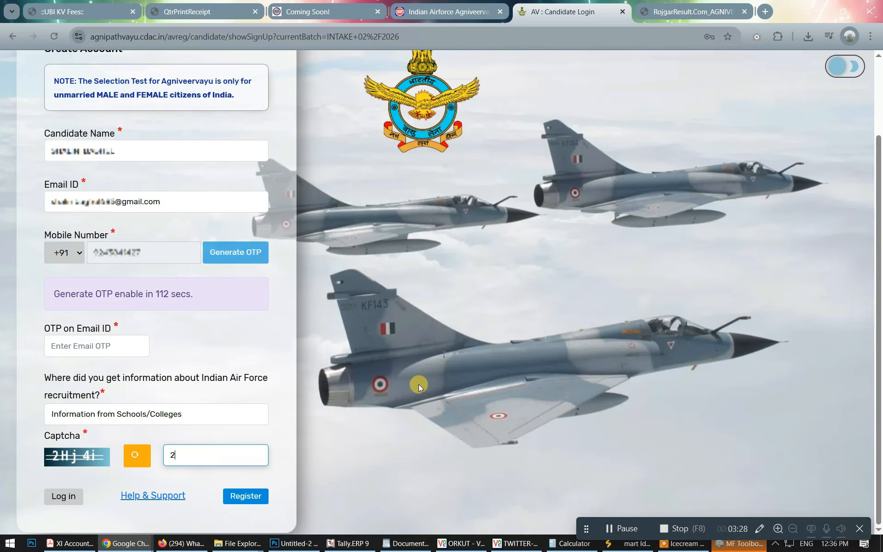
text(Hj4i)
Enter the received e-mail OTP and submit the registration form.
click(79, 345)
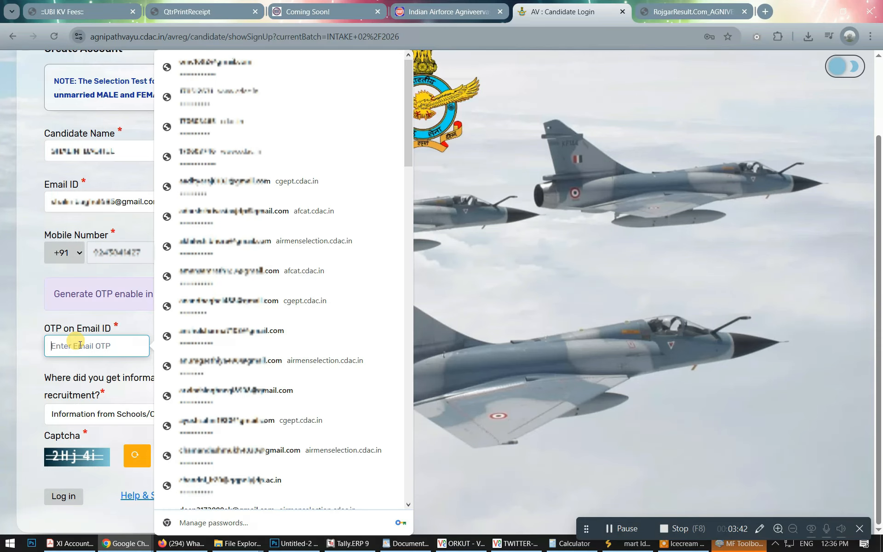
click(16, 326)
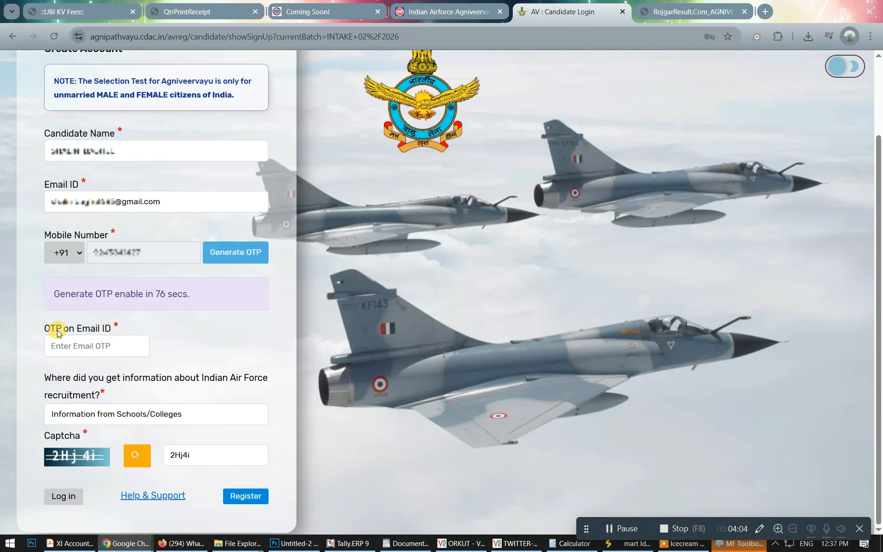
click(86, 353)
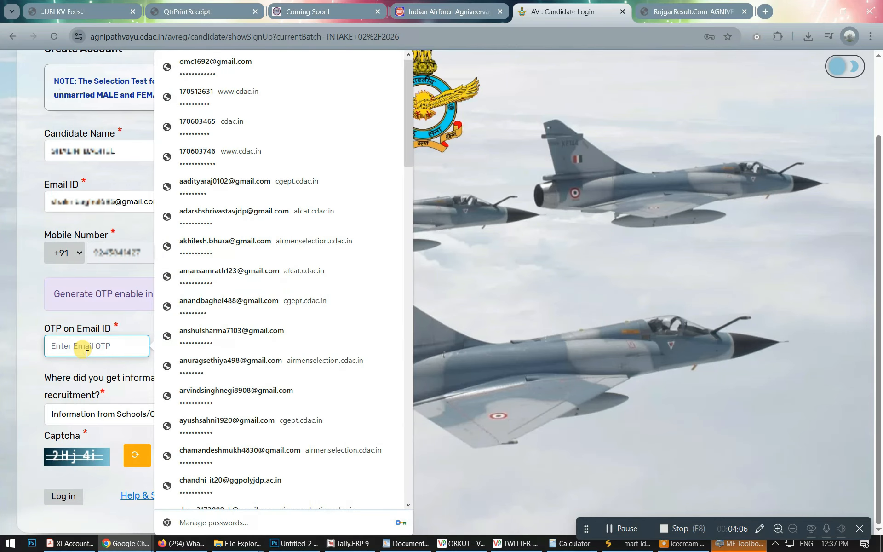
text(••••••)
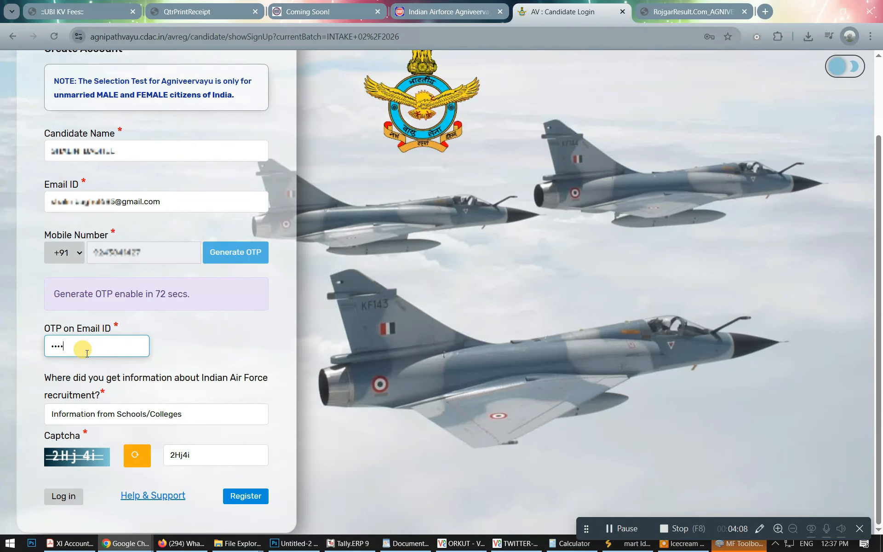
click(246, 500)
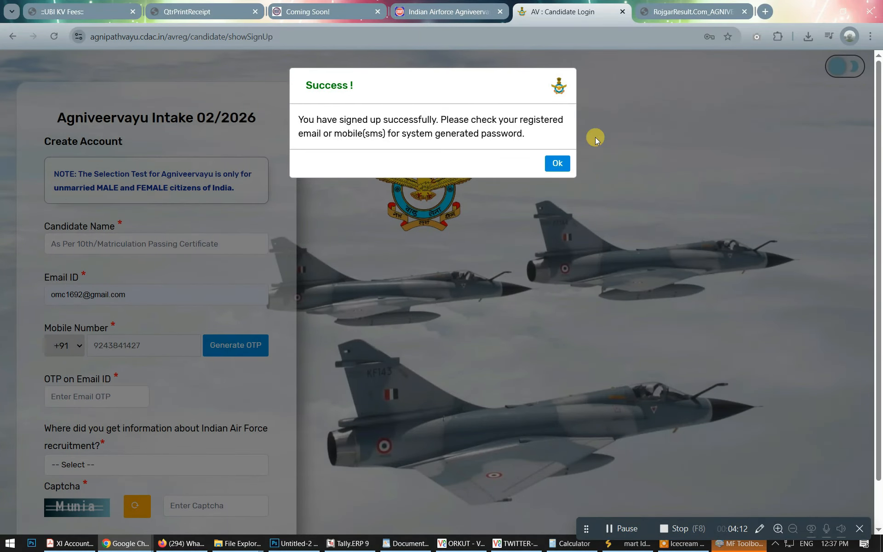
Acknowledge the sign-up success and enter the candidate's e-mail address as the username.
click(557, 163)
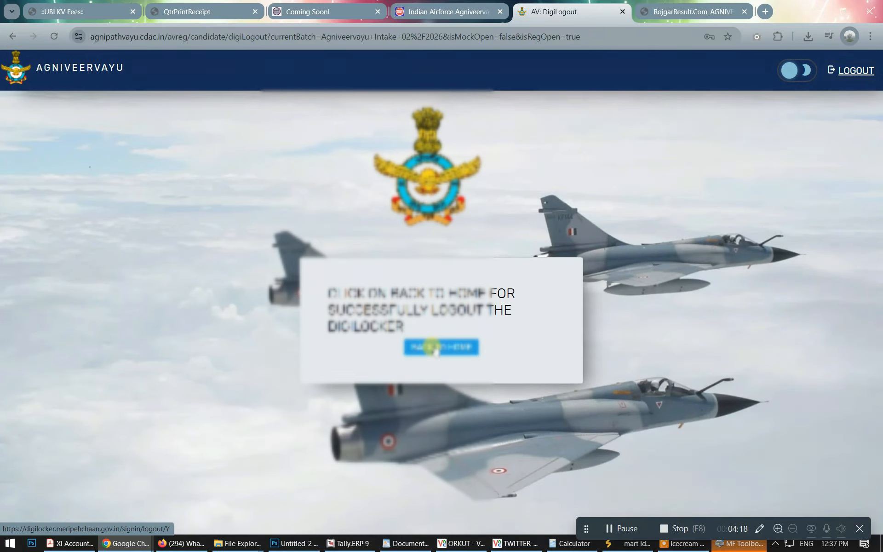
click(435, 348)
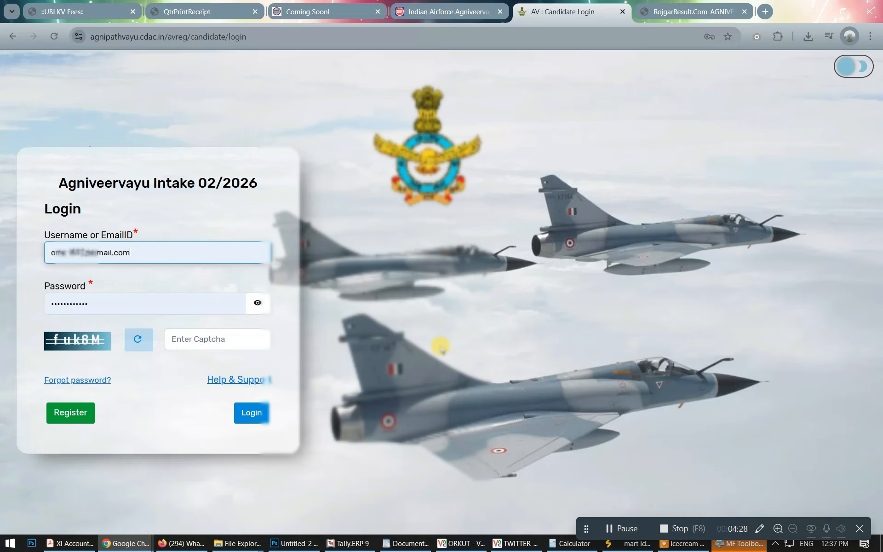
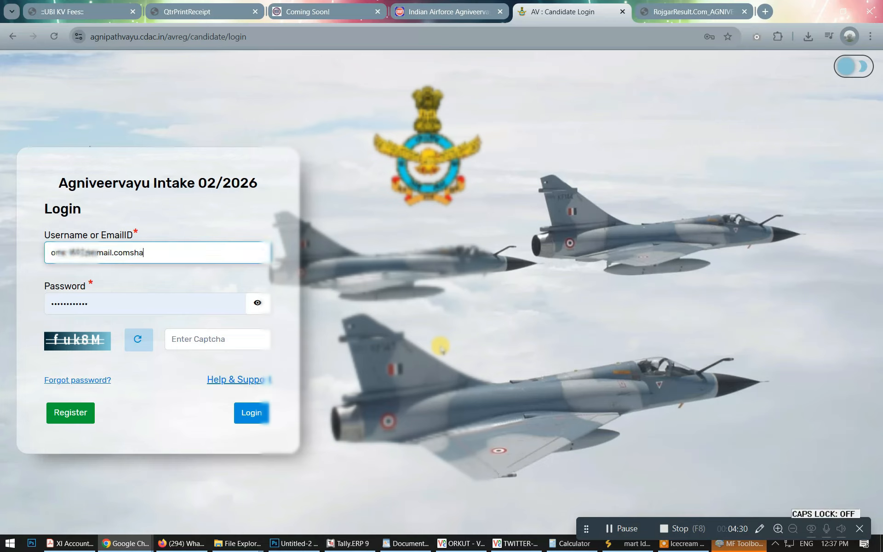
key(Left)
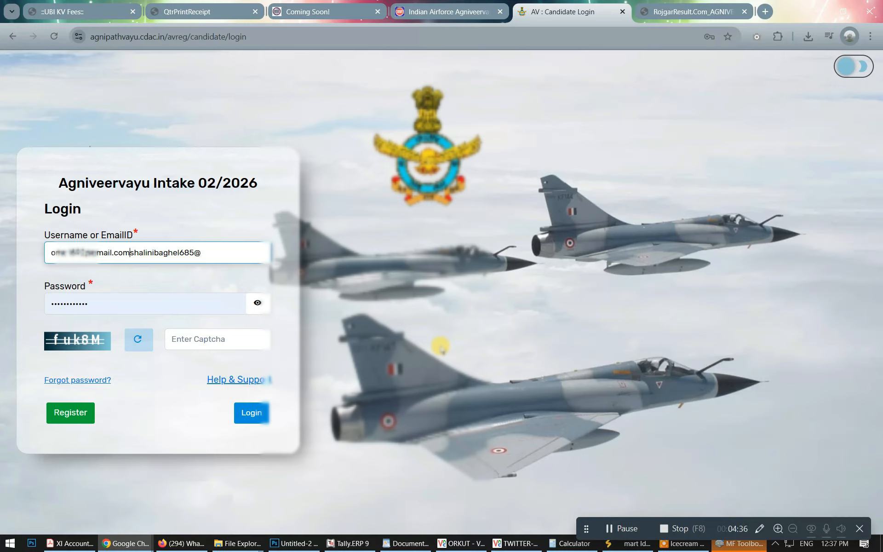
key(shift+Home)
key(Delete)
key(End)
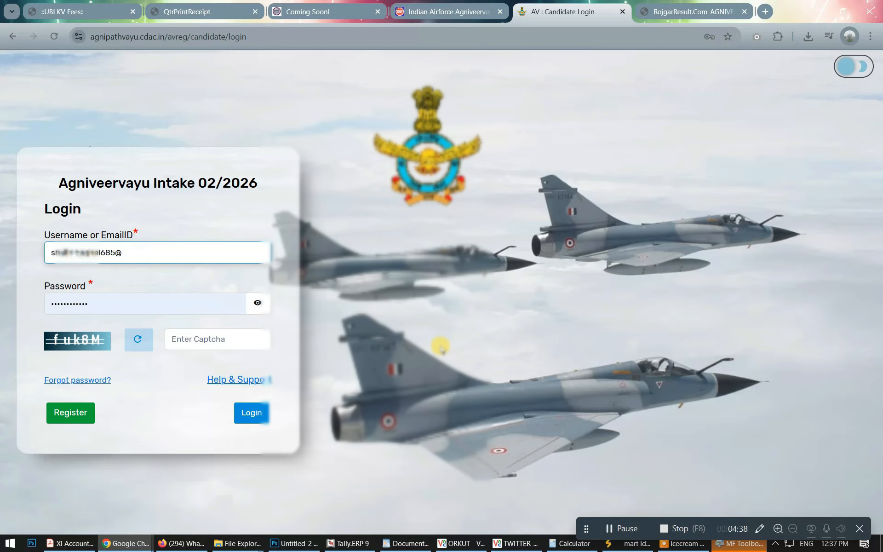
text(gmail.com)
key(Tab)
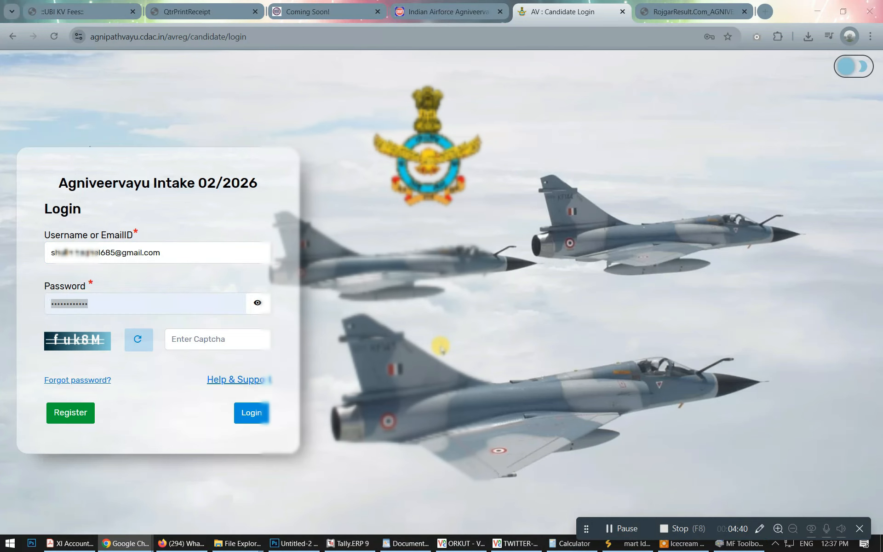
Enter the e-mailed password and the captcha, log in, and save the password in Chrome.
click(121, 304)
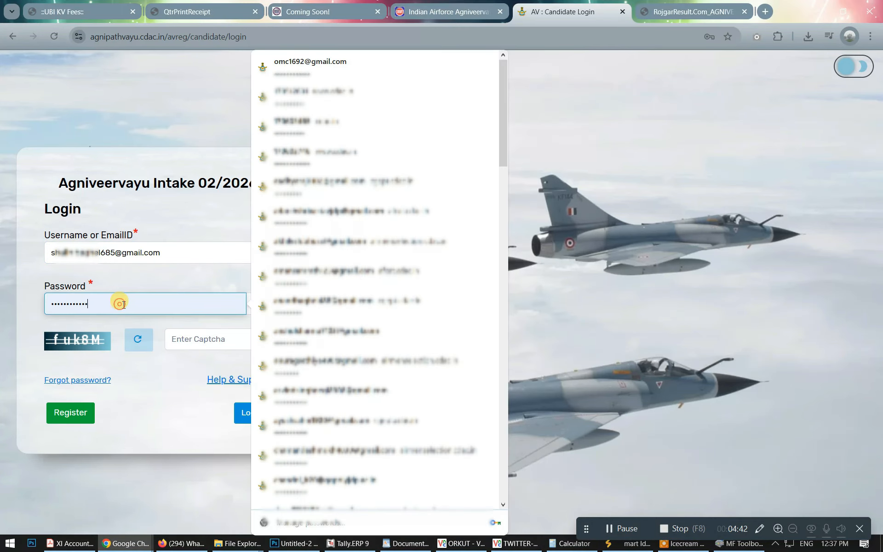
key(Caps_Lock)
key(Caps_Lock)
text(•)
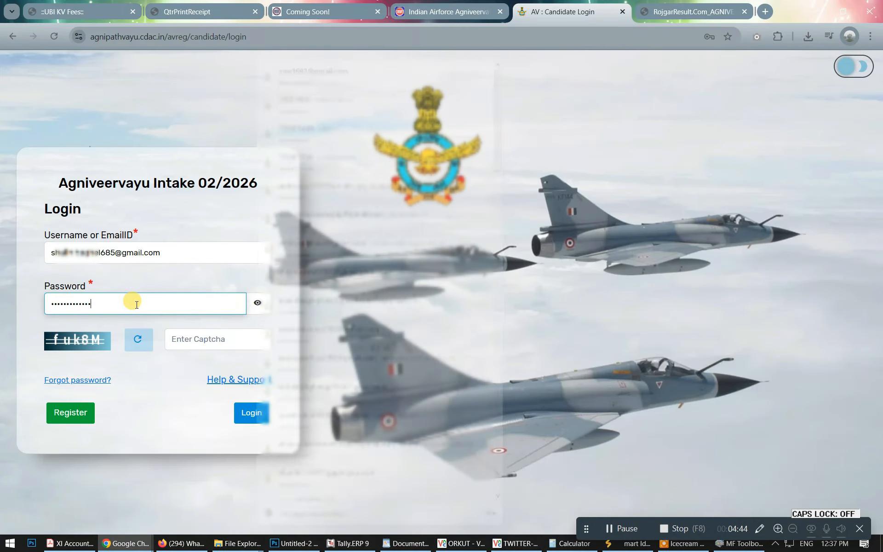
key(BackSpace)
key(BackSpace)
key(BackSpace)
key(BackSpace)
key(BackSpace)
key(BackSpace)
key(BackSpace)
key(BackSpace)
key(BackSpace)
key(BackSpace)
key(BackSpace)
key(BackSpace)
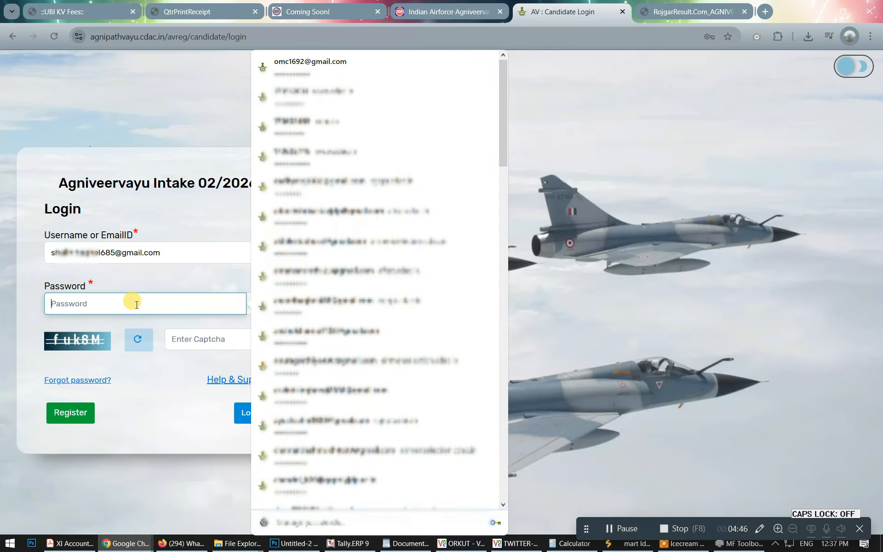
text(•)
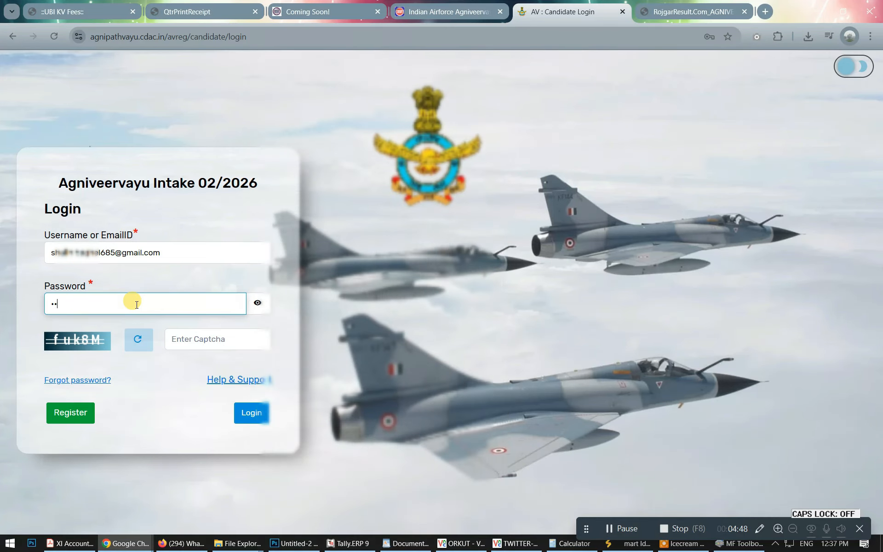
text(••••••)
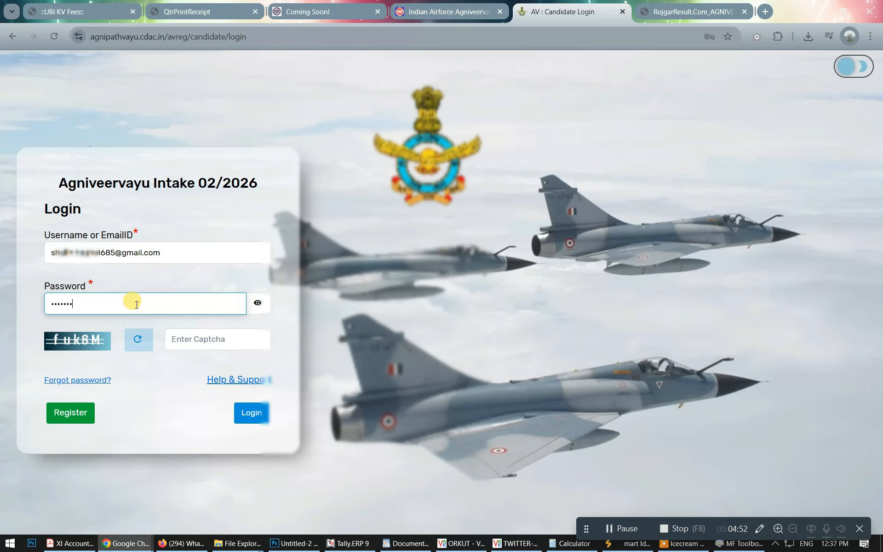
text(••••)
key(Tab)
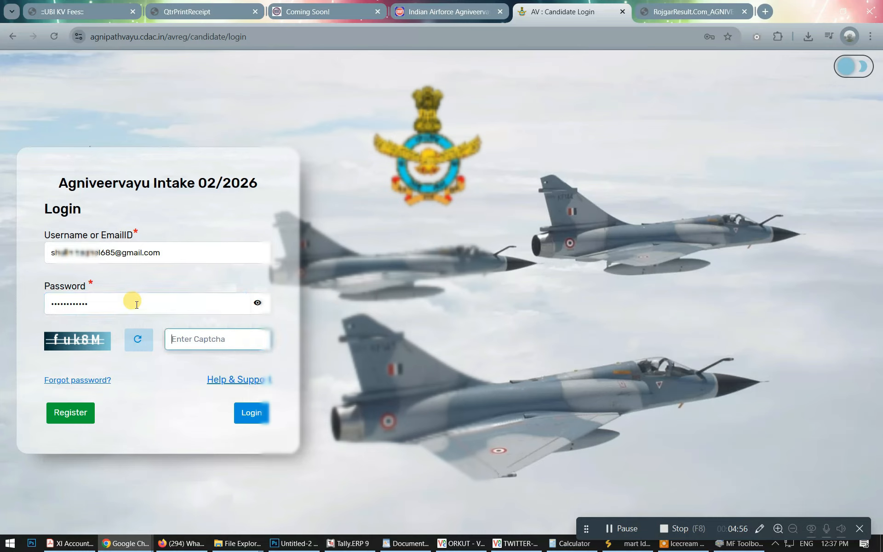
text(fuk)
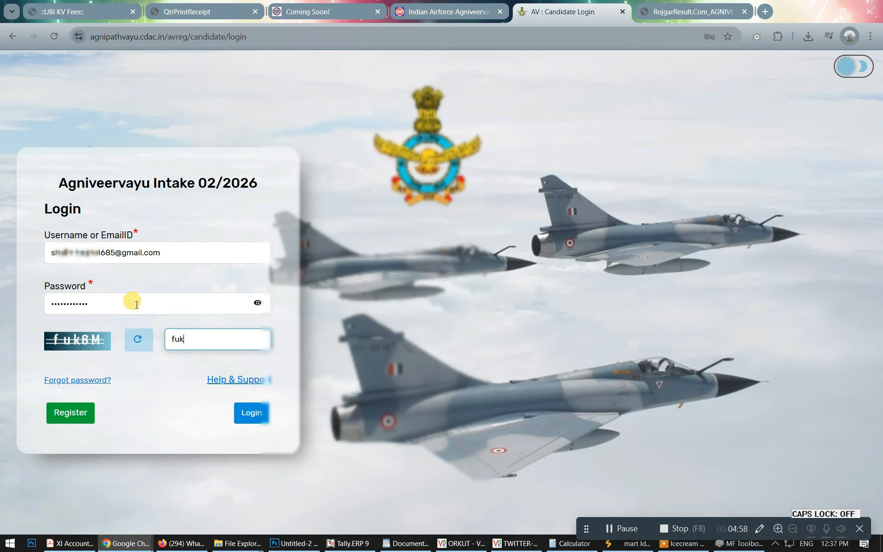
text(8M)
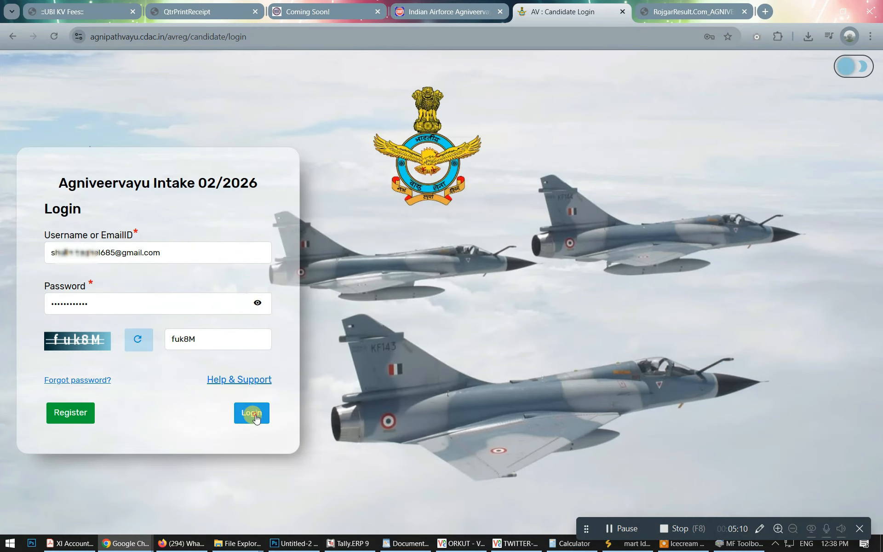
click(252, 412)
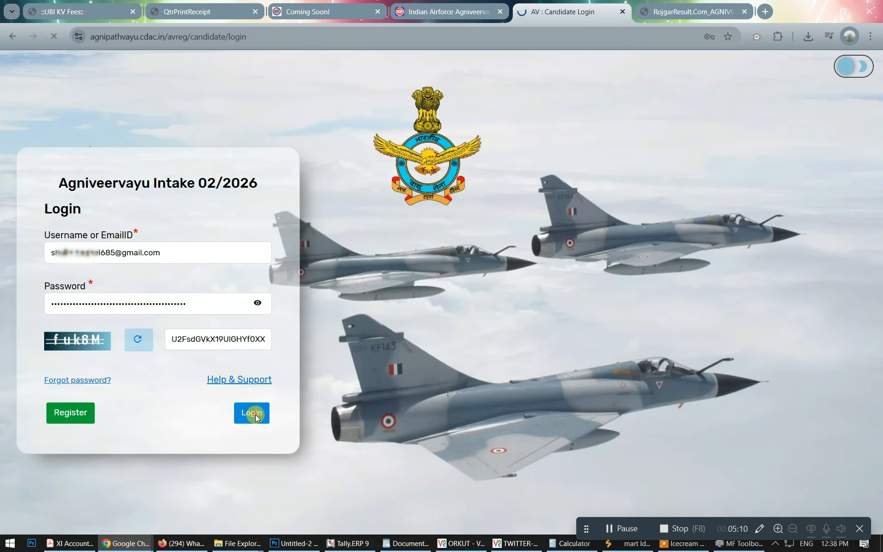
click(664, 209)
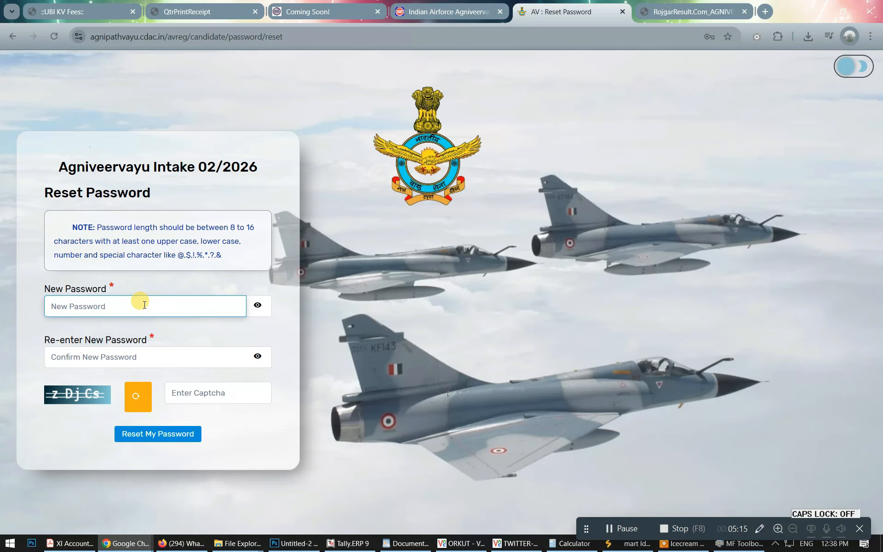
Enter and confirm a new password with the captcha, submit, and update Chrome's stored password.
text(•••••••••••)
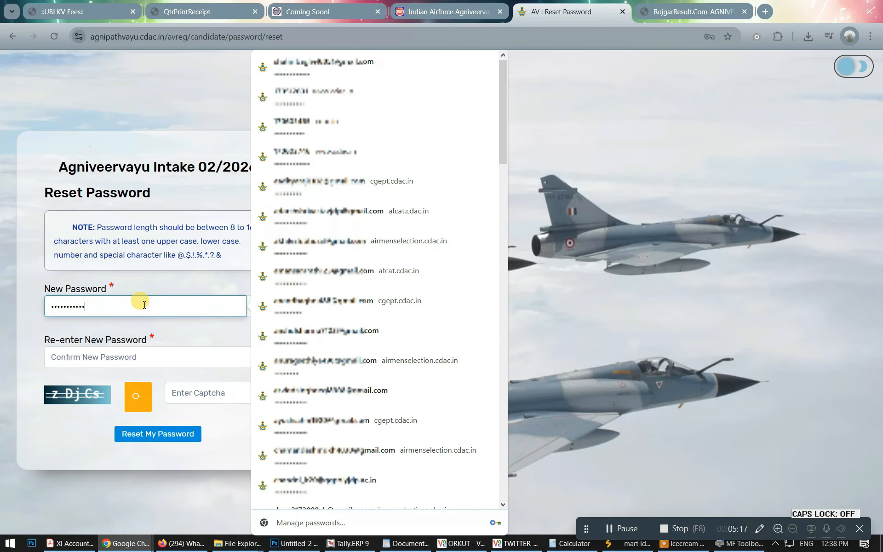
key(Tab)
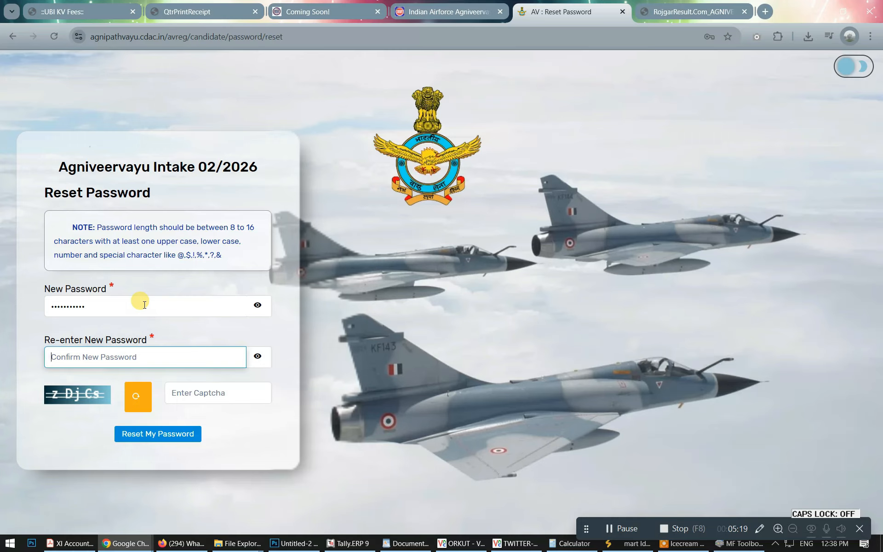
text(•••••••••••)
key(Tab)
text(z)
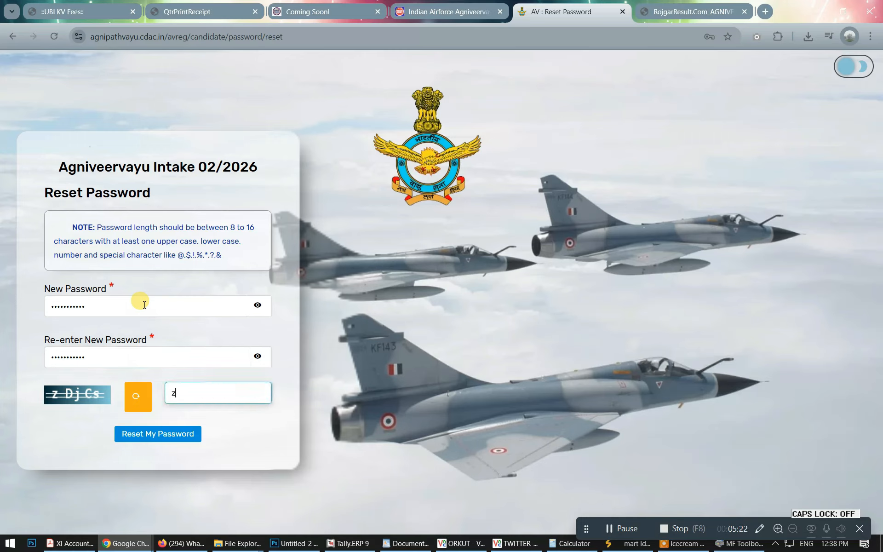
text(DjCs)
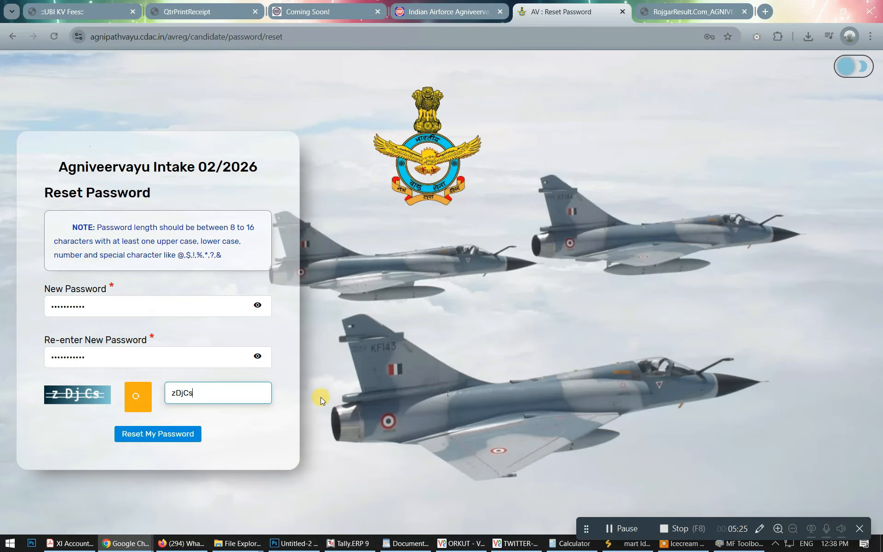
click(160, 430)
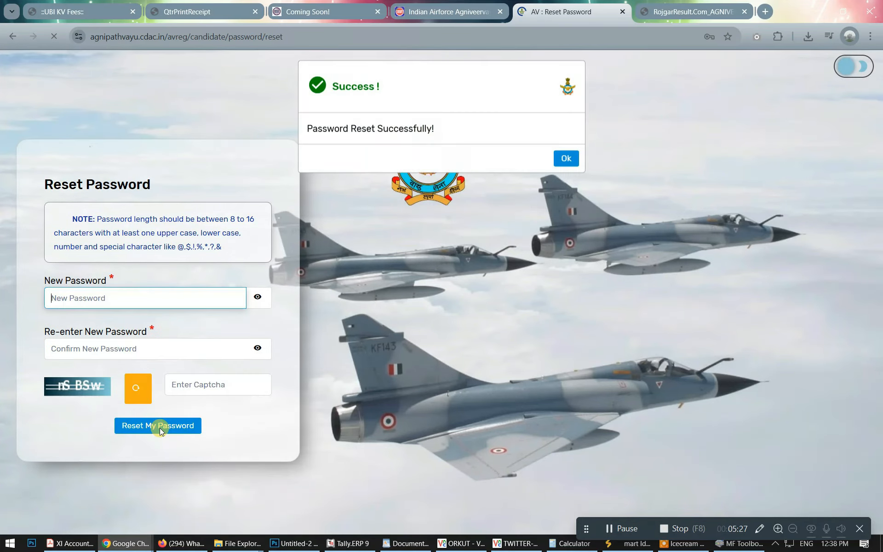
click(631, 210)
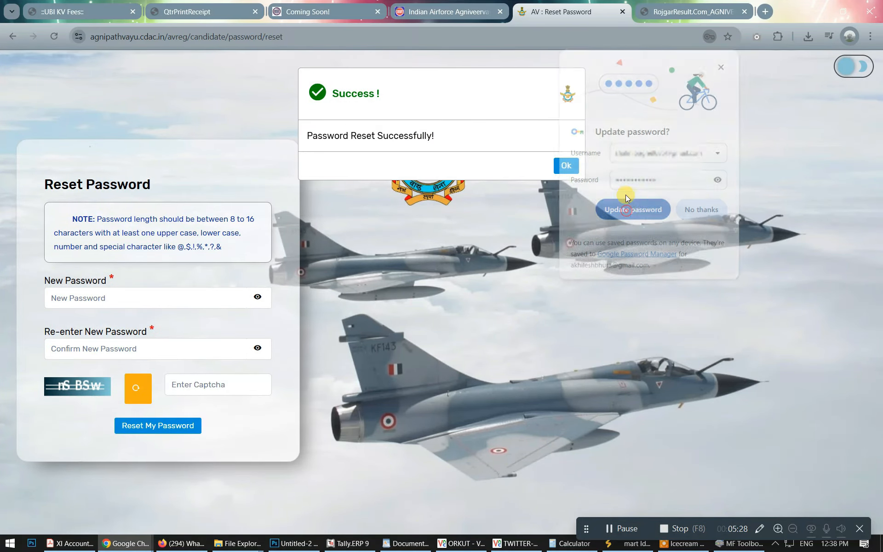
click(566, 165)
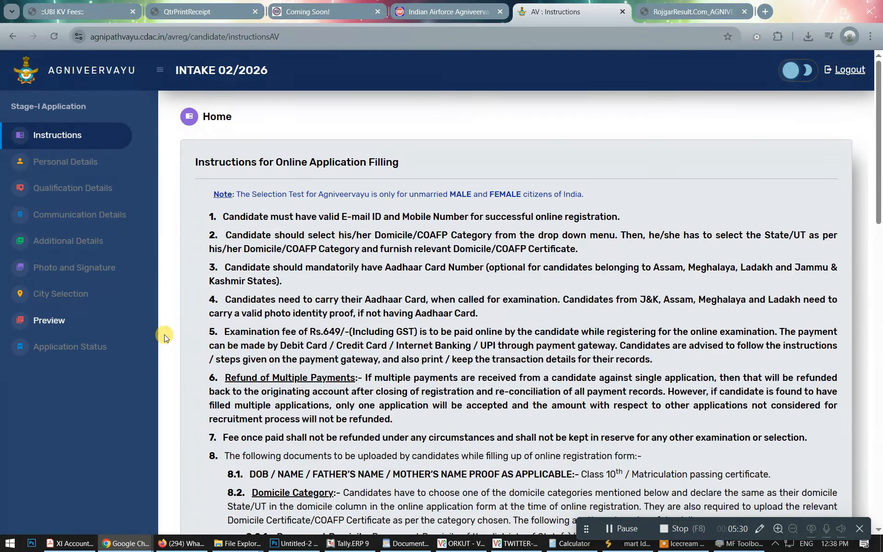
Tick both instruction declarations and continue to the registration form.
scroll(597, 236, down, 20)
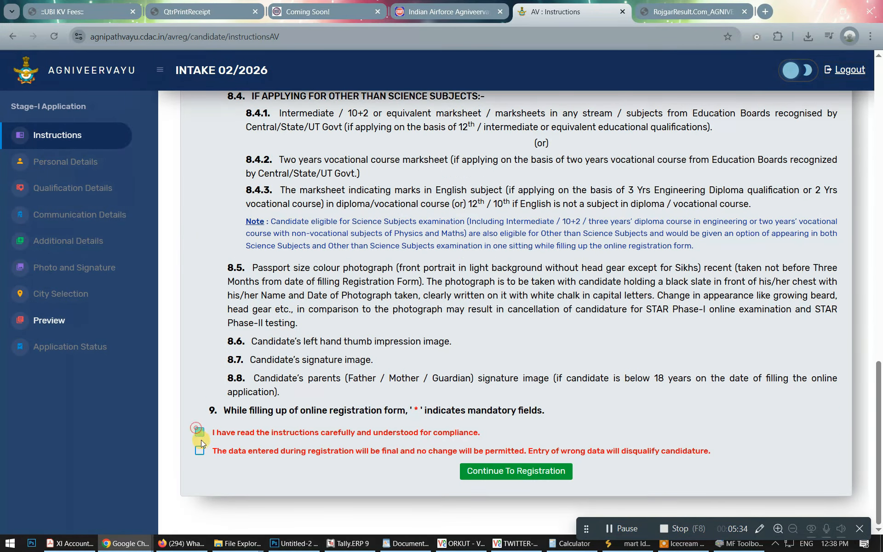
click(200, 451)
click(495, 469)
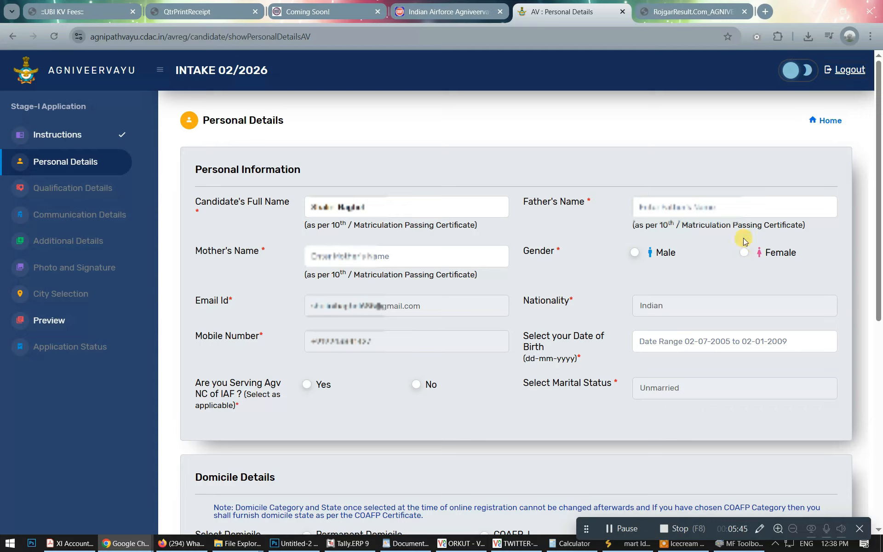
Enter the father's and mother's names in capitals and set gender to Female.
click(695, 204)
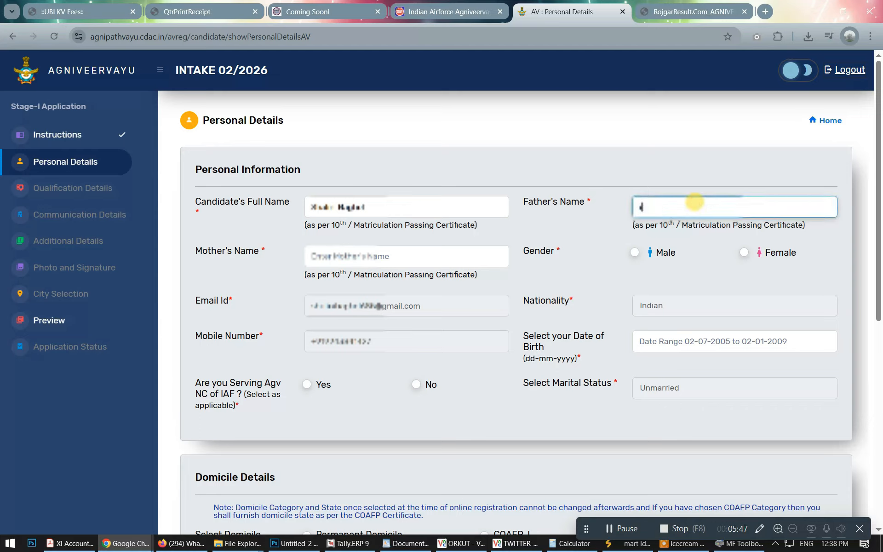
key(Caps_Lock)
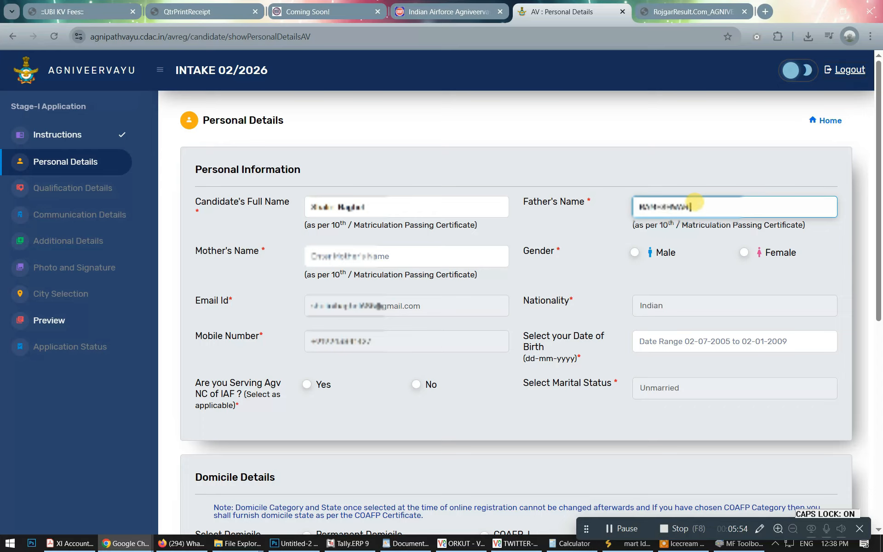
key(Tab)
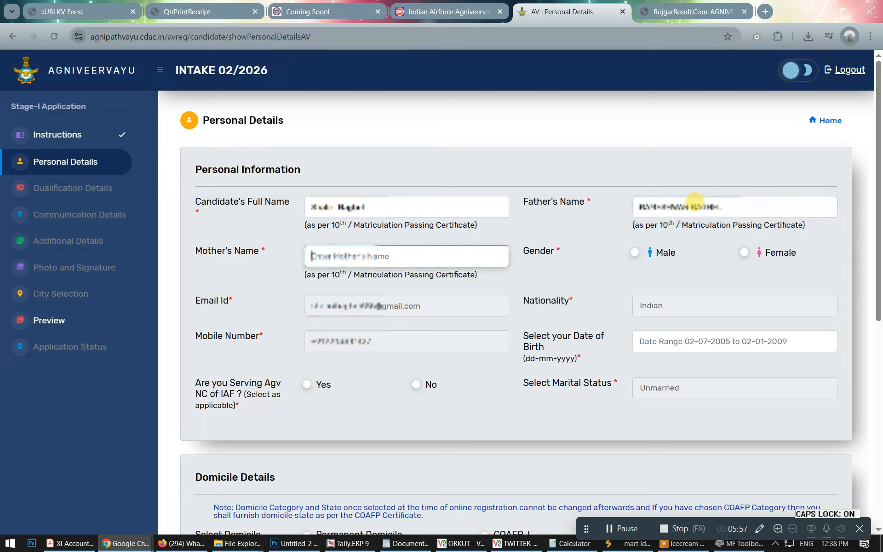
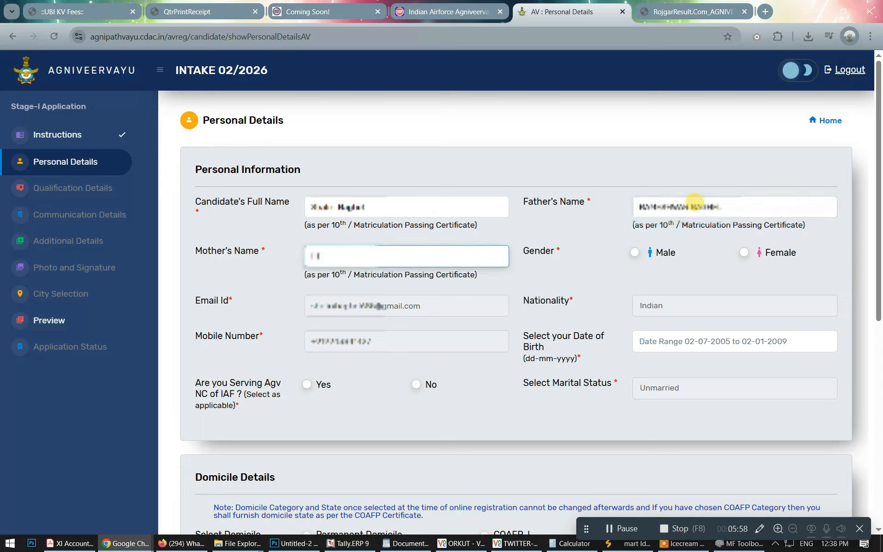
click(744, 252)
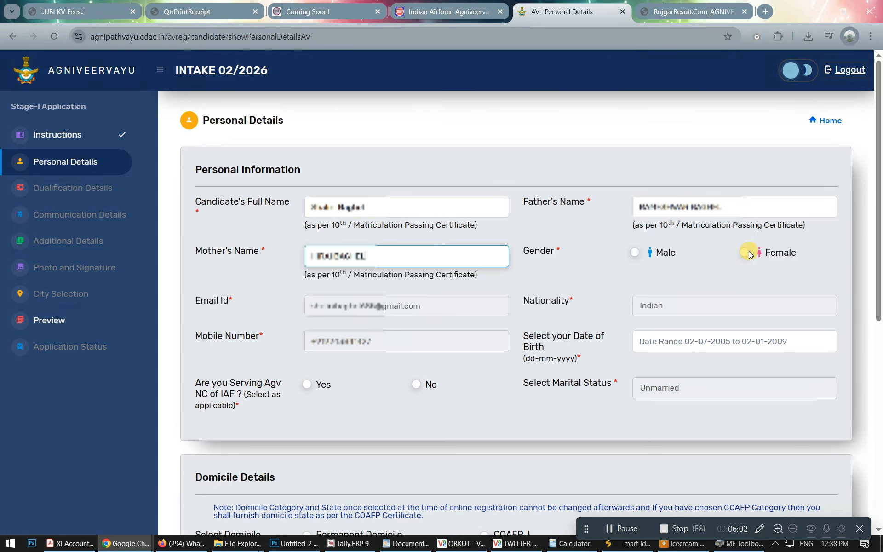
click(551, 177)
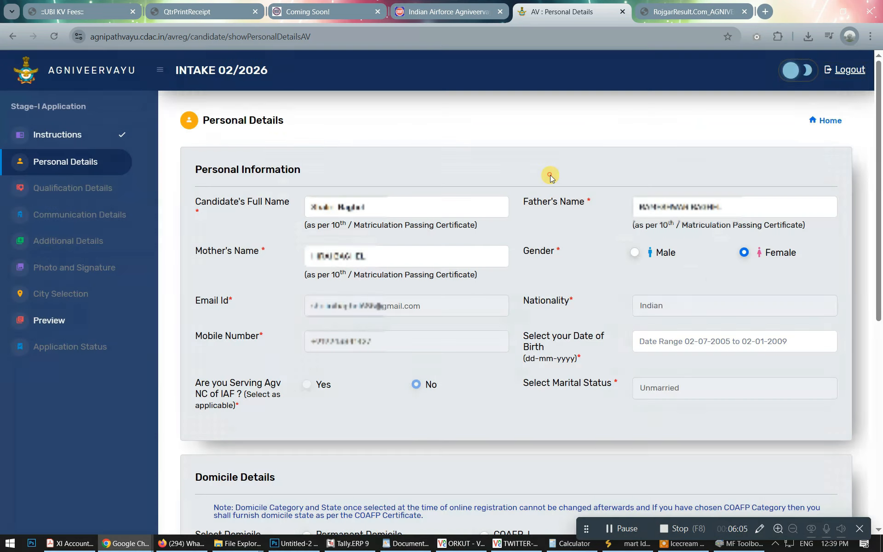
Pick 17 May 2008 as the date of birth in the calendar.
scroll(552, 175, down, 3)
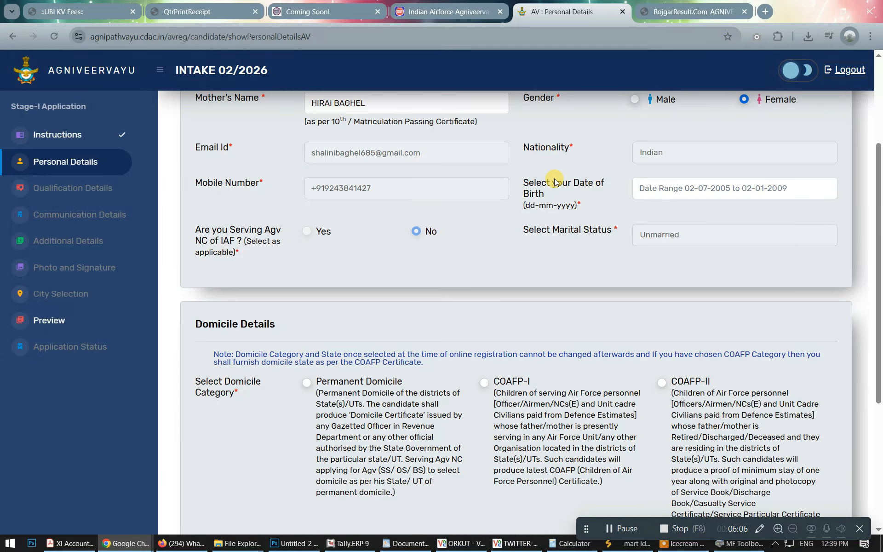
click(698, 186)
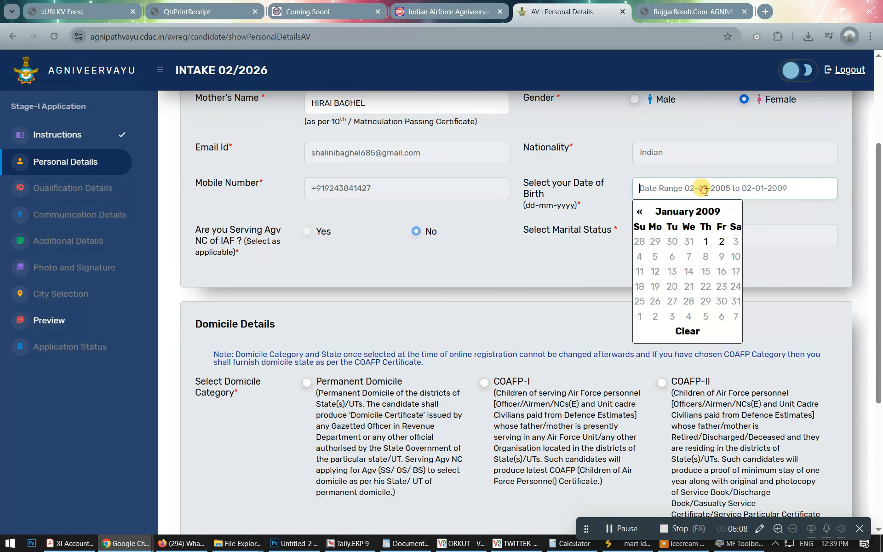
click(700, 211)
click(700, 213)
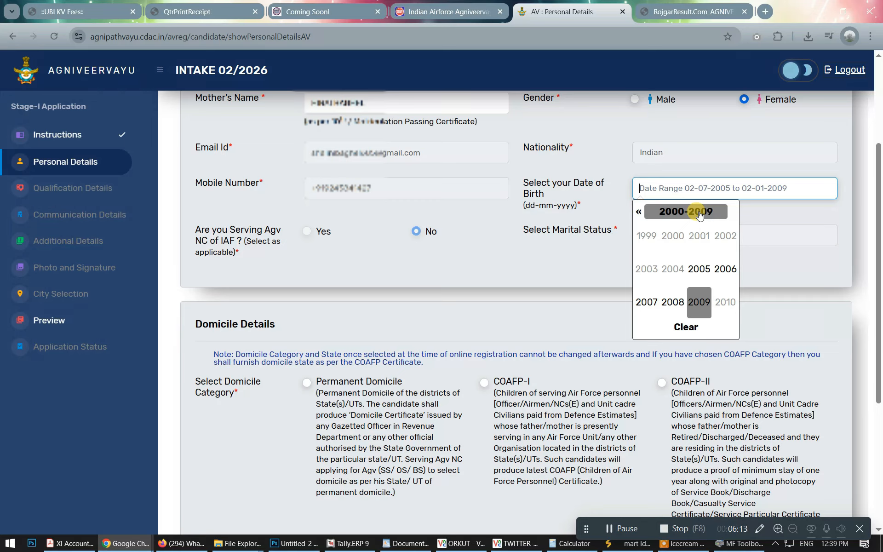
click(673, 302)
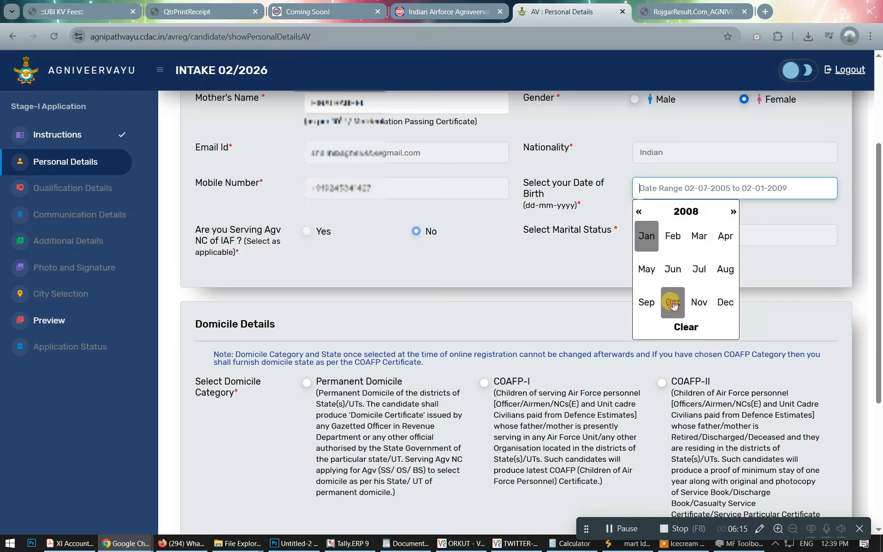
click(647, 269)
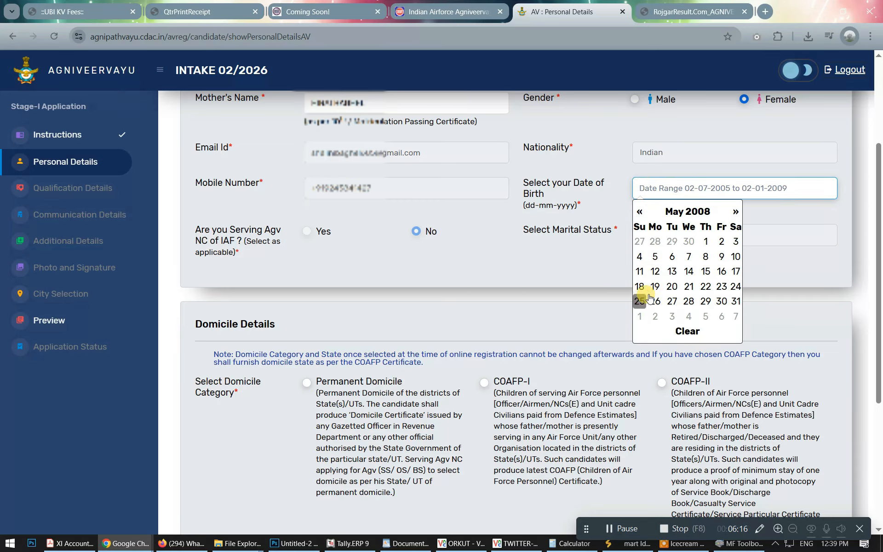
click(736, 271)
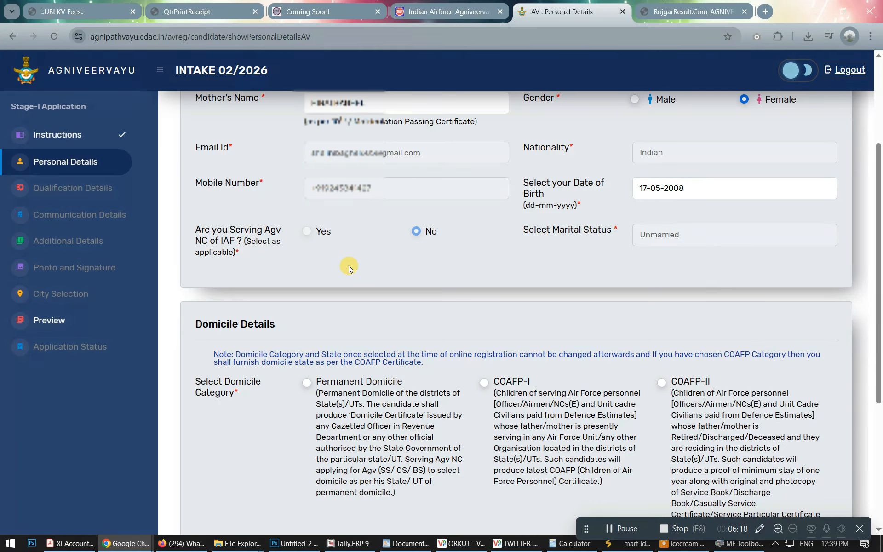
scroll(348, 266, down, 3)
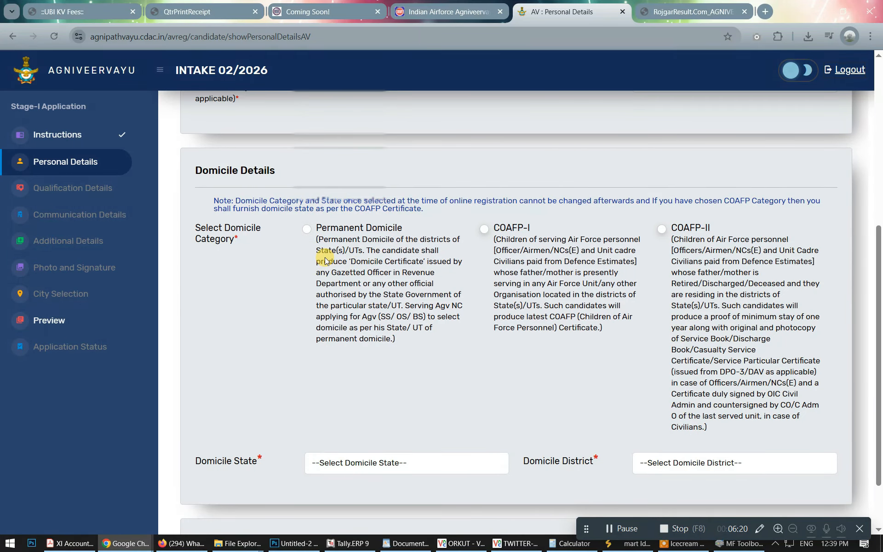
Set the domicile to Permanent Domicile, state Chhattisgarh, district Bastar.
scroll(326, 247, down, 2)
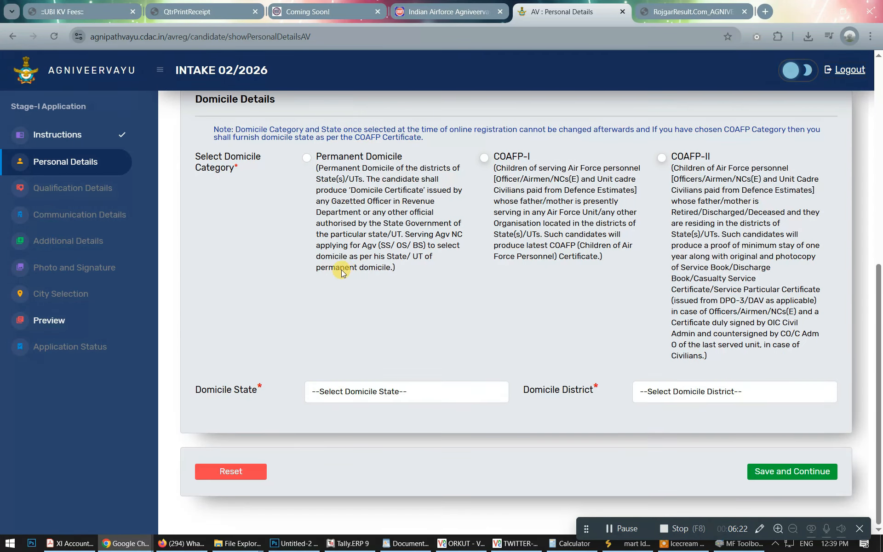
click(306, 158)
click(375, 391)
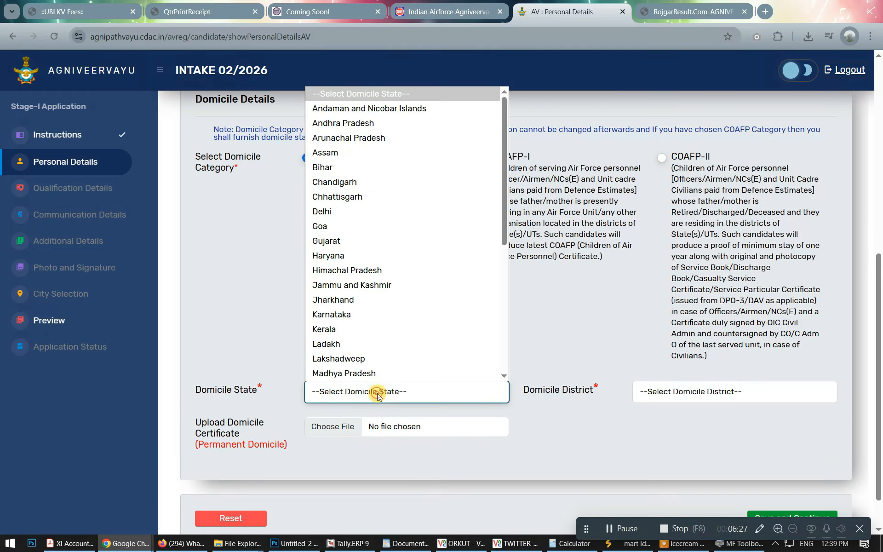
key(c)
key(c)
key(Return)
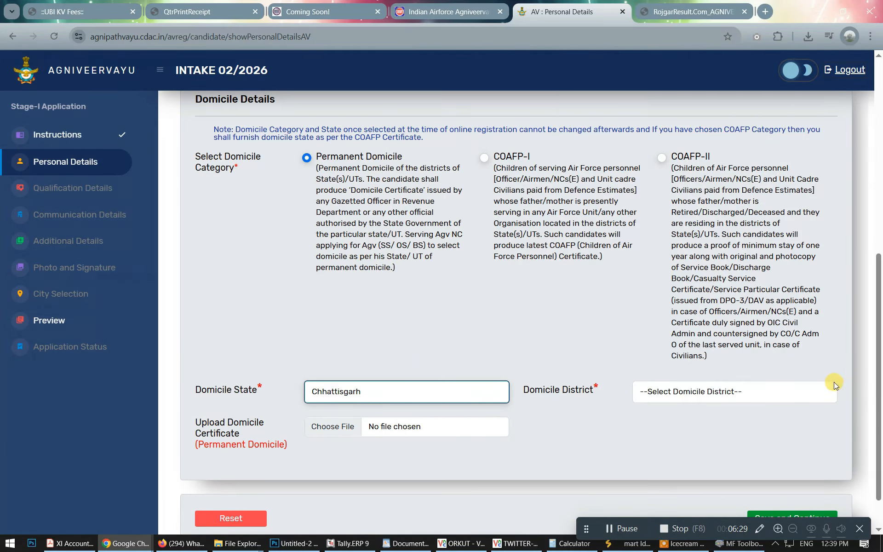
click(785, 392)
key(b)
key(b)
key(b)
key(b)
key(Return)
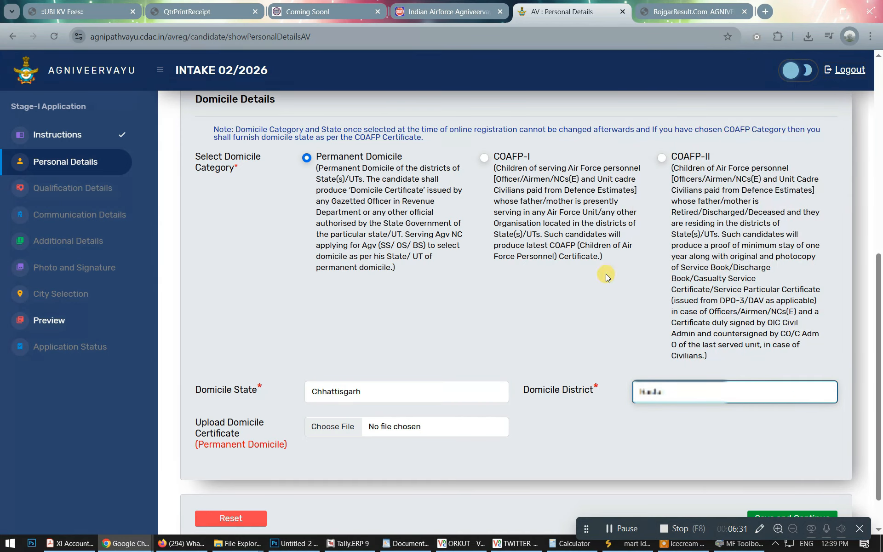
scroll(454, 236, down, 1)
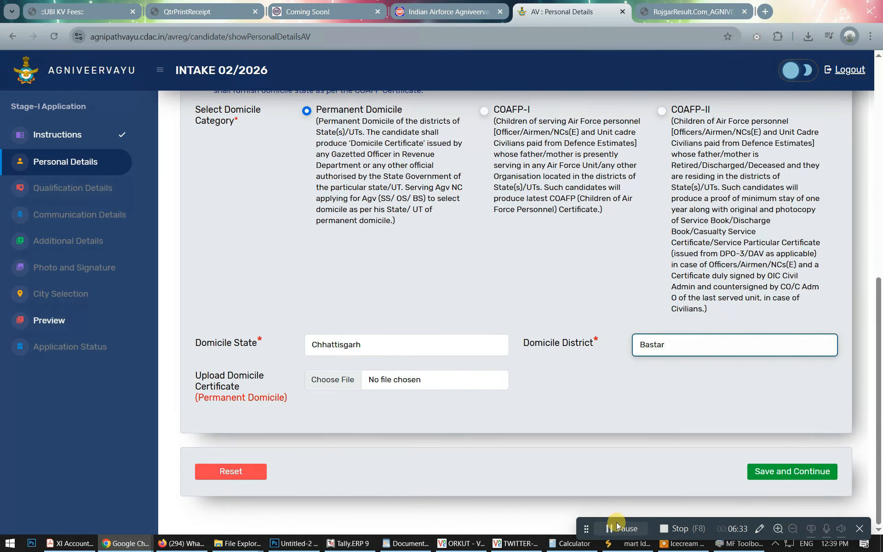
Upload Scan0039.JPG as the domicile certificate and save the personal details.
click(618, 528)
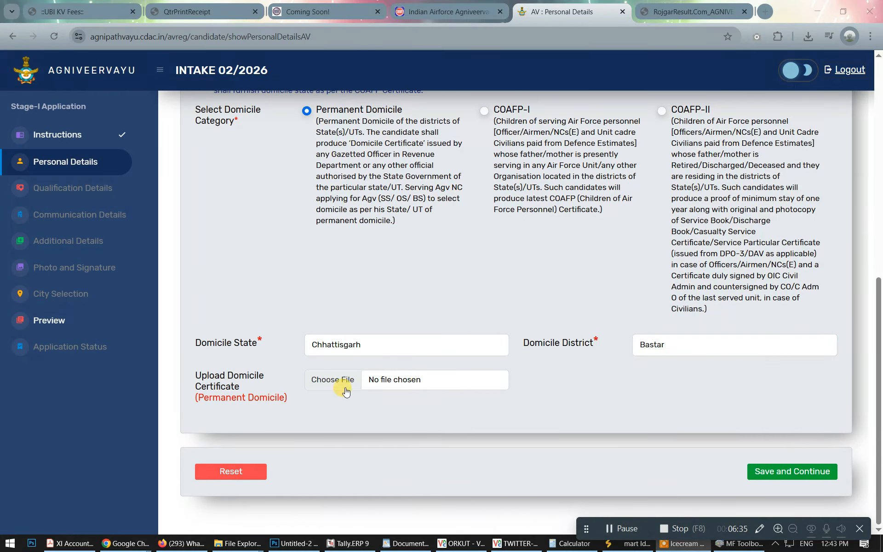
click(342, 386)
text("\\SERVER-PC\Public\SCAN FINAL\2025-07-14\SHALINI\Scan0039.JPG")
key(Return)
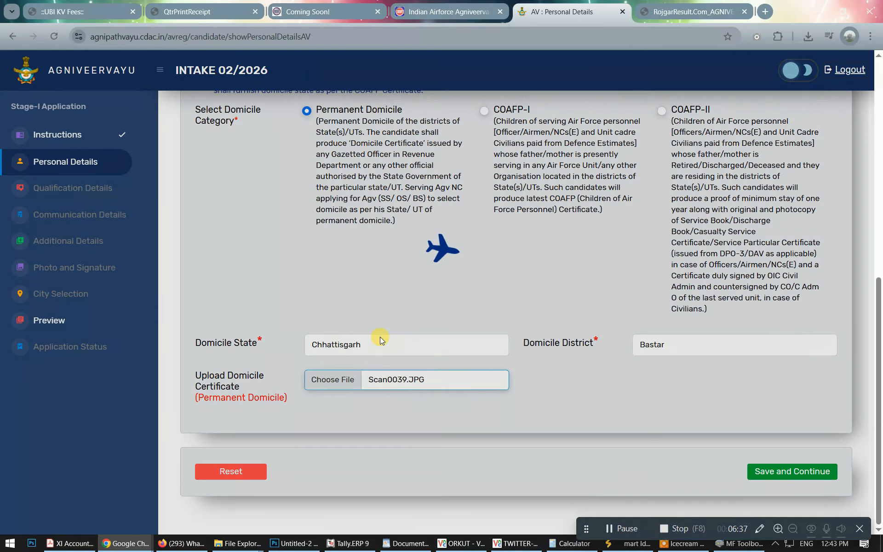
scroll(419, 409, down, 2)
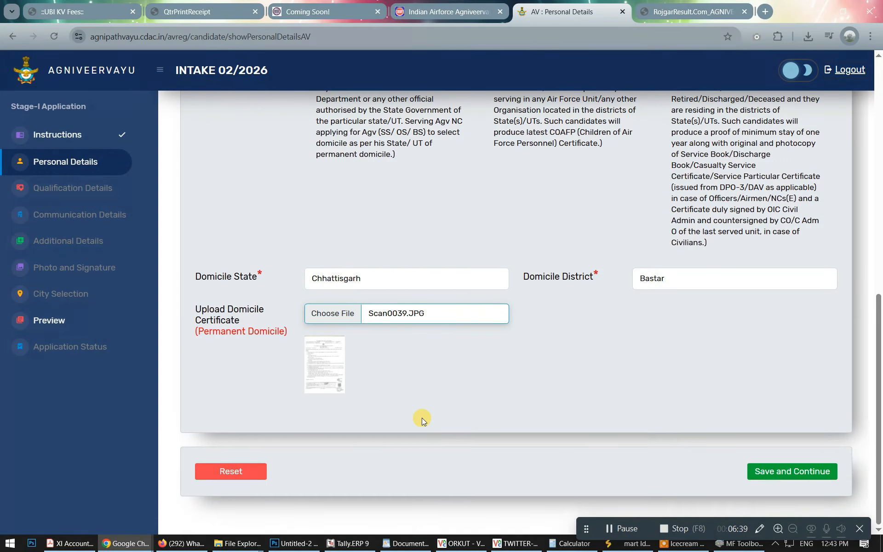
click(775, 474)
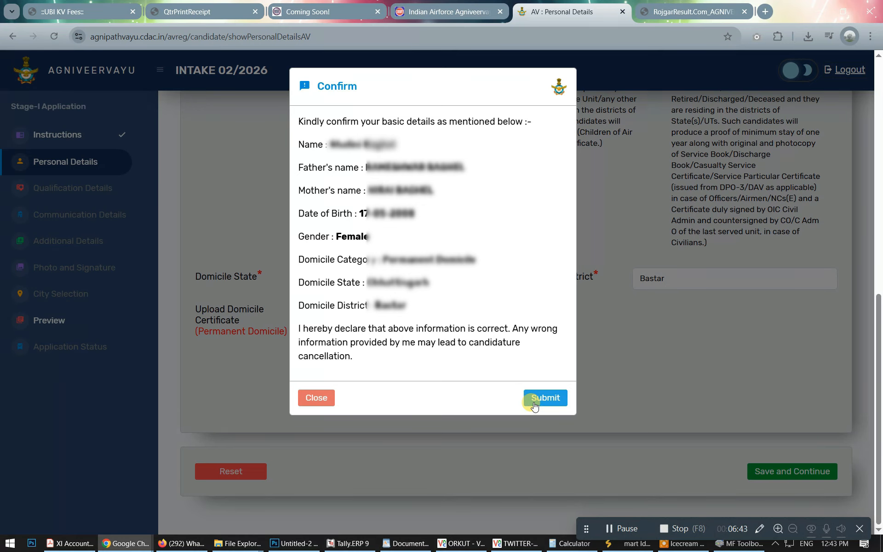
Submit the personal details in the confirmation dialog and dismiss the success message.
click(534, 404)
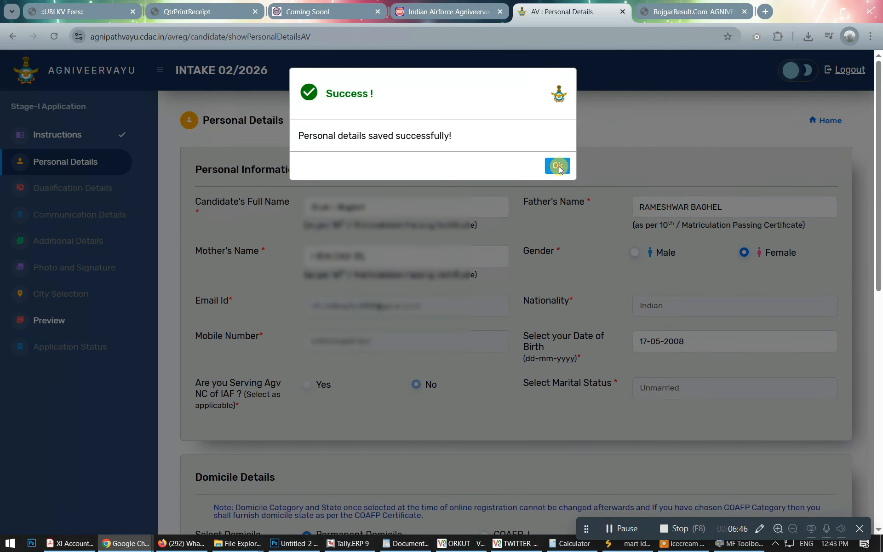
click(558, 166)
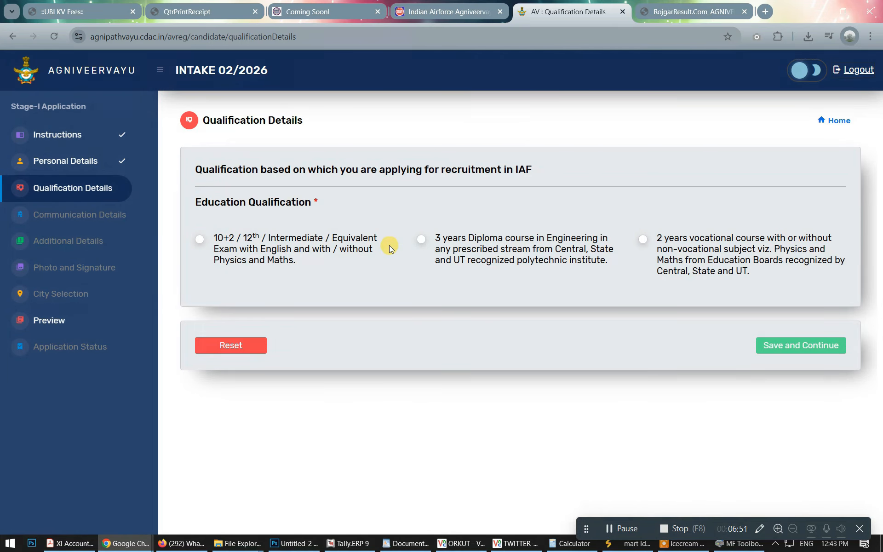
Mark 10+2 as the qualification: passed with required marks, Physics/Maths passed, Science stream.
click(185, 239)
click(197, 240)
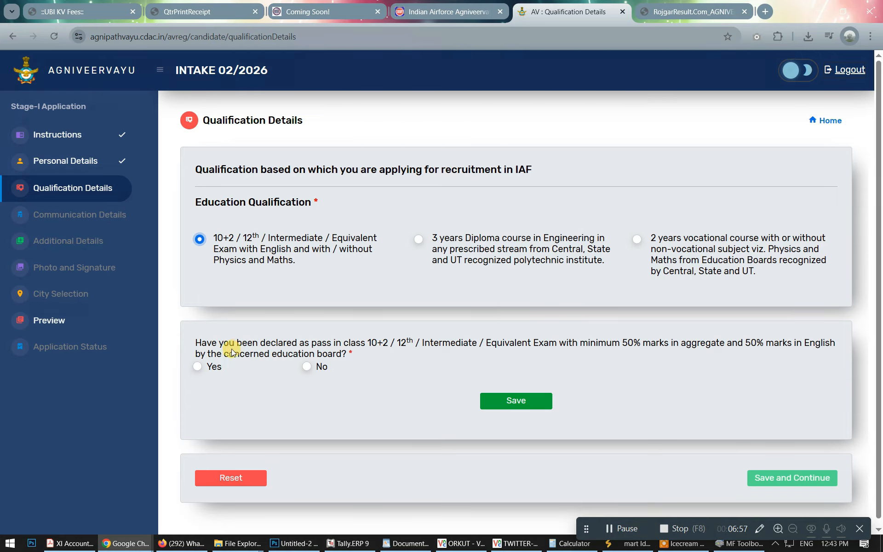
click(197, 367)
scroll(500, 385, down, 3)
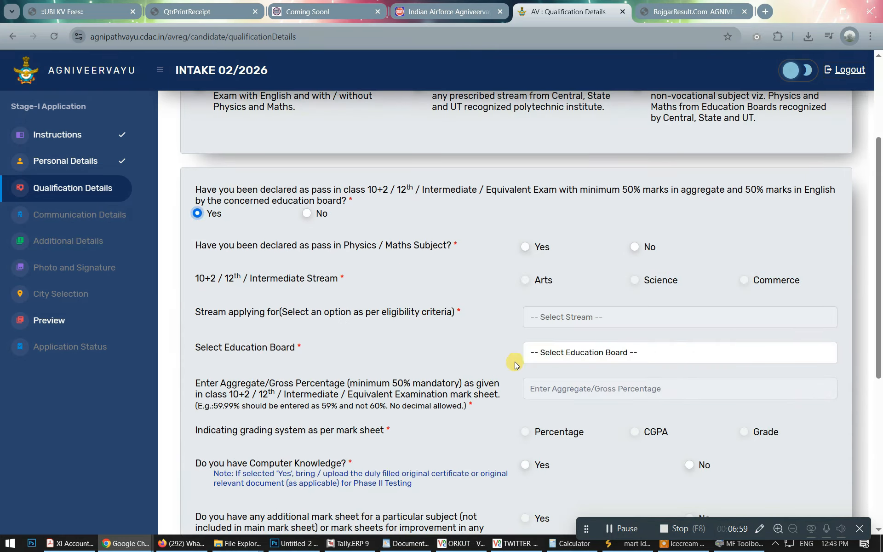
click(525, 246)
click(634, 280)
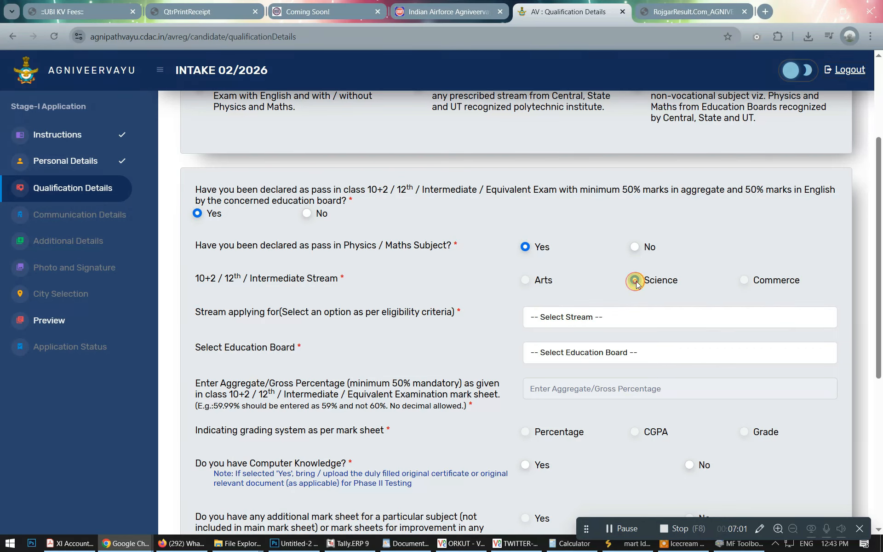
Choose Science Subjects as the stream and Chhattisgarh Board of Secondary Education, Raipur as the board.
click(629, 316)
click(606, 352)
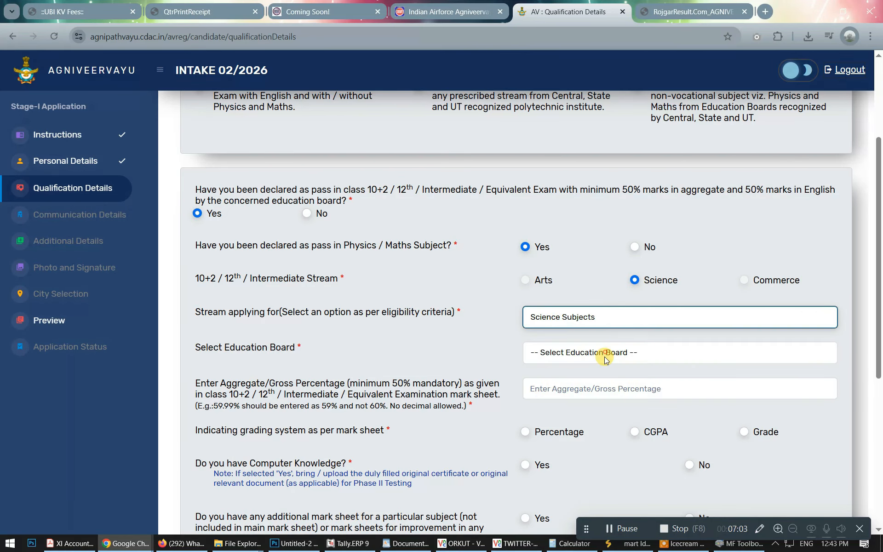
click(605, 357)
key(c)
key(c)
key(c)
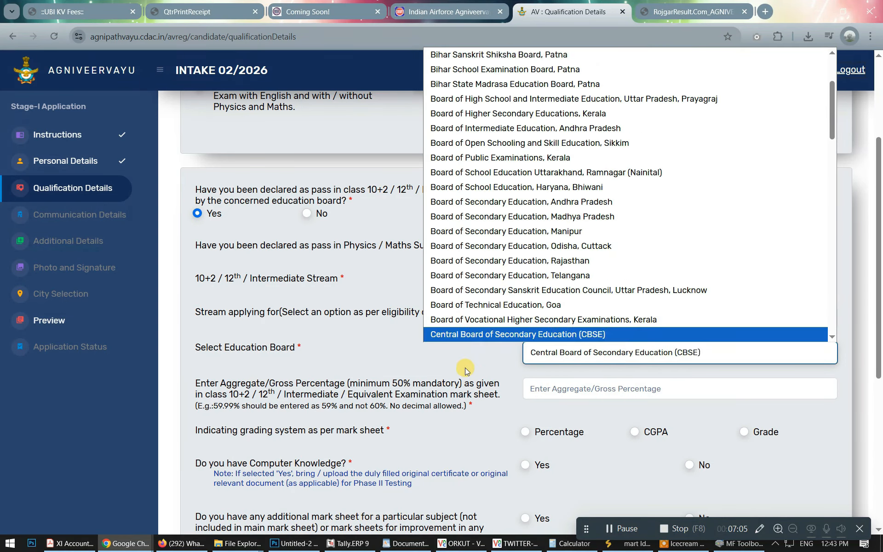
key(Up)
key(Return)
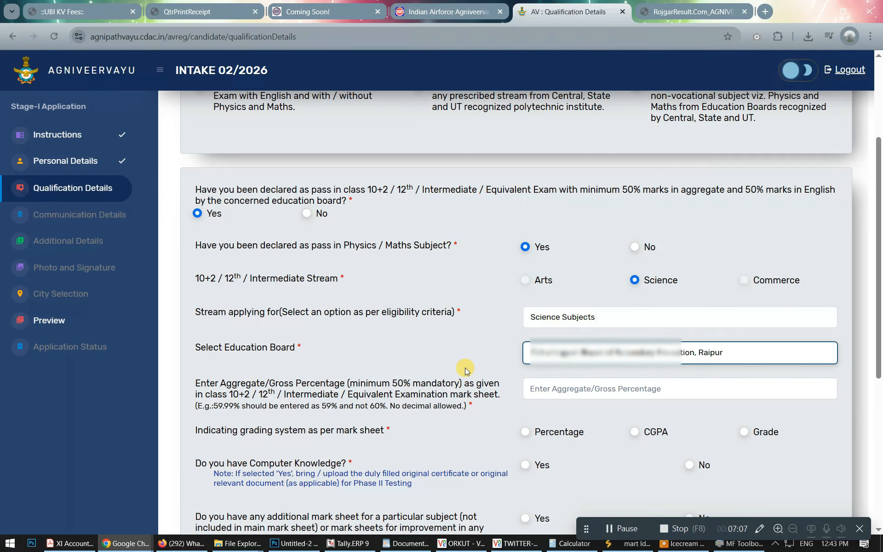
click(605, 352)
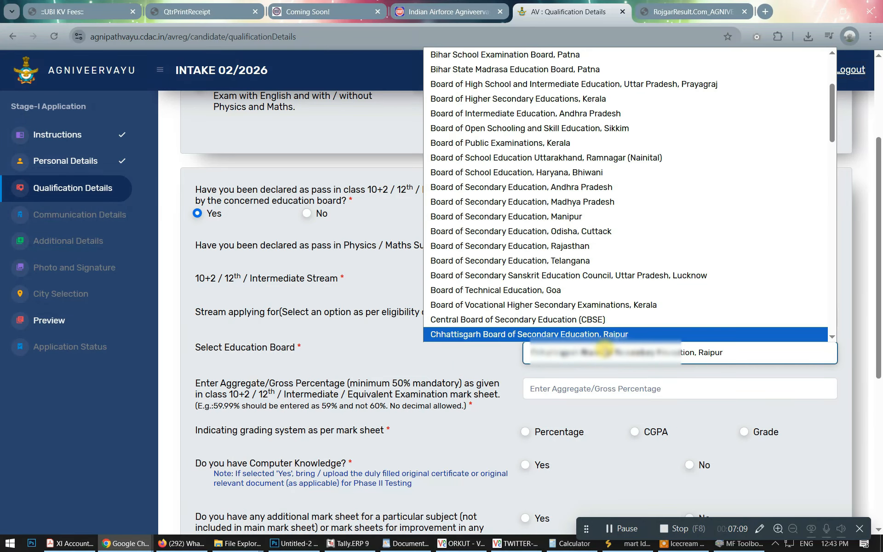
click(605, 351)
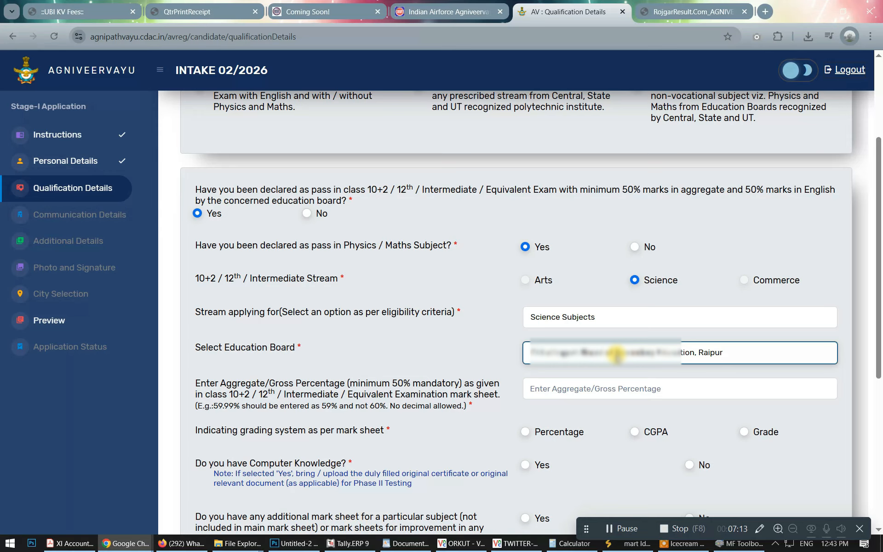
click(609, 387)
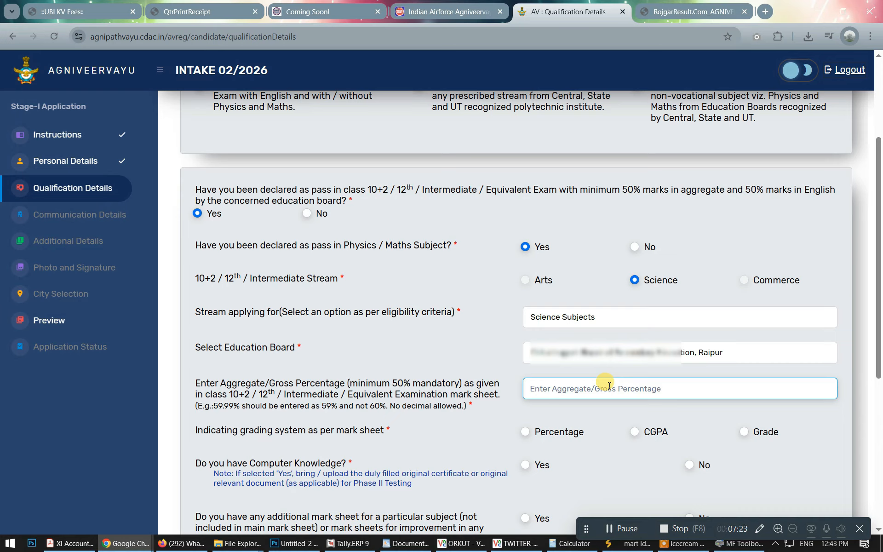
Enter 62 as the aggregate percentage and choose Percentage as the grading system.
key(super+r)
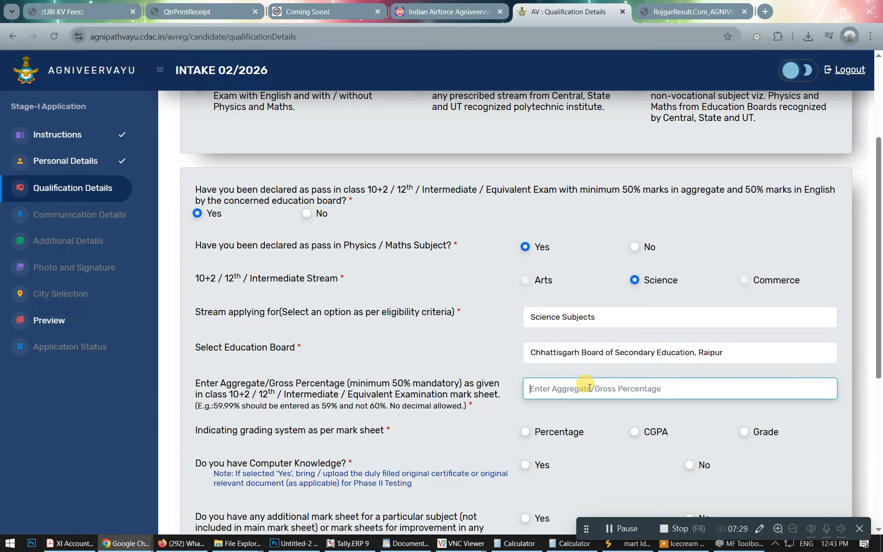
text(40)
drag(578, 388, 407, 388)
text(62)
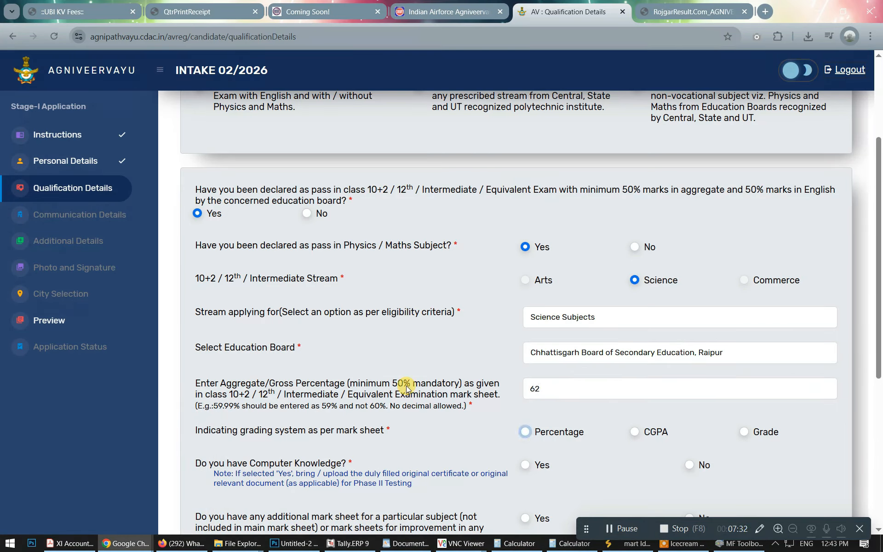
scroll(414, 380, down, 3)
click(518, 324)
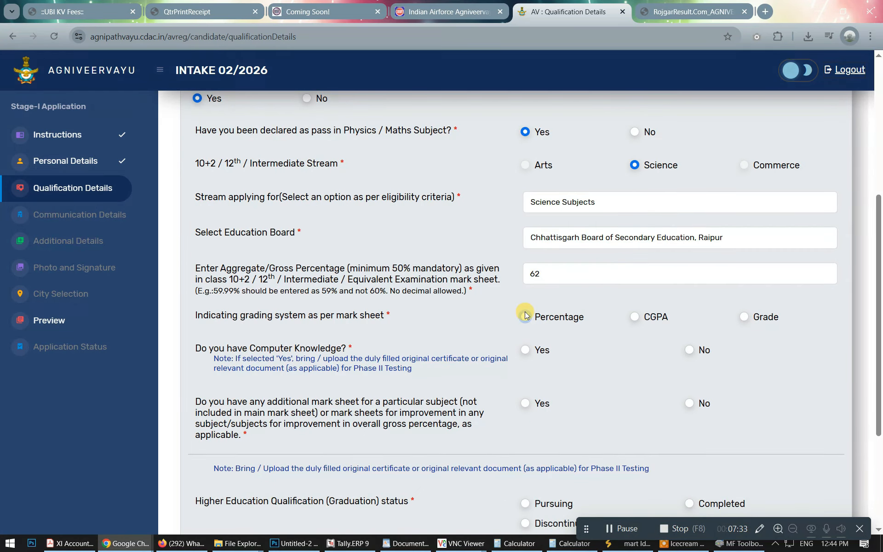
Enter obtained marks out of 100: English 76, Maths 36, Physics 66.
scroll(522, 315, down, 4)
click(470, 255)
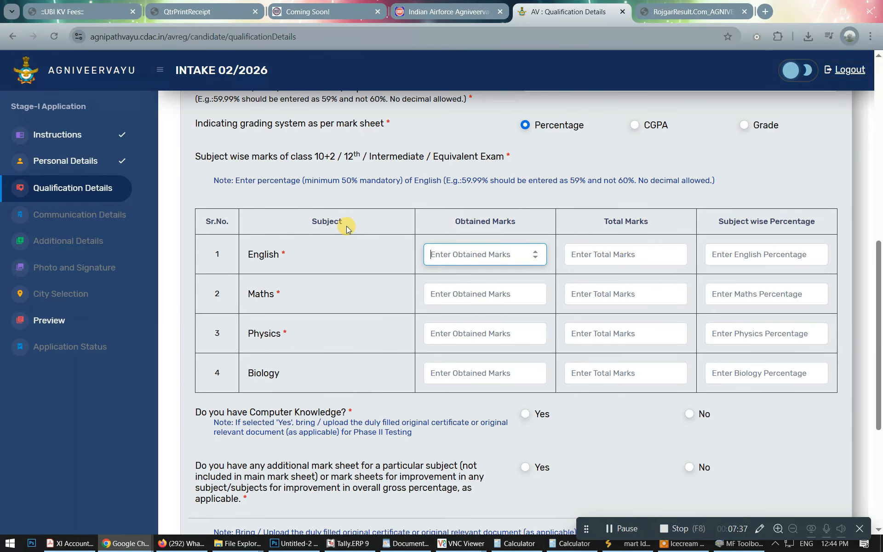
text(76)
key(Tab)
text(100)
key(Tab)
key(Tab)
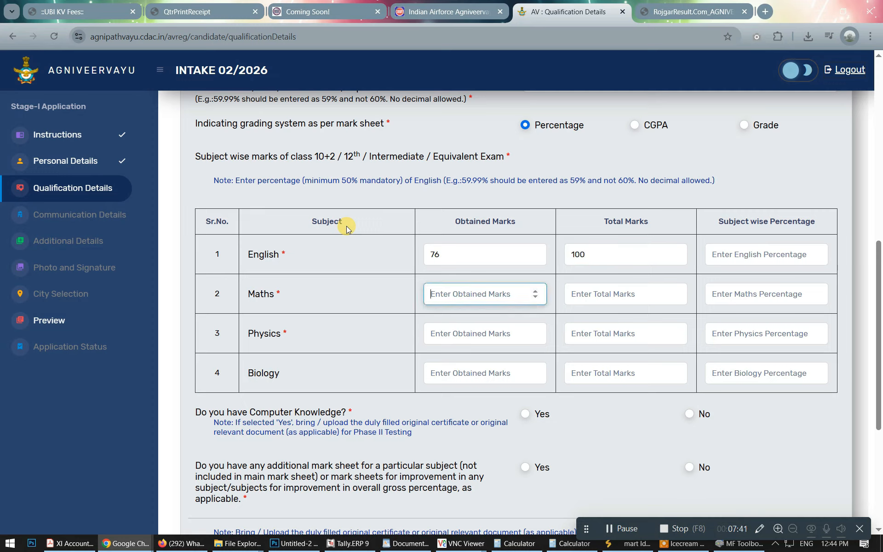
text(36)
key(Tab)
text(100)
key(Tab)
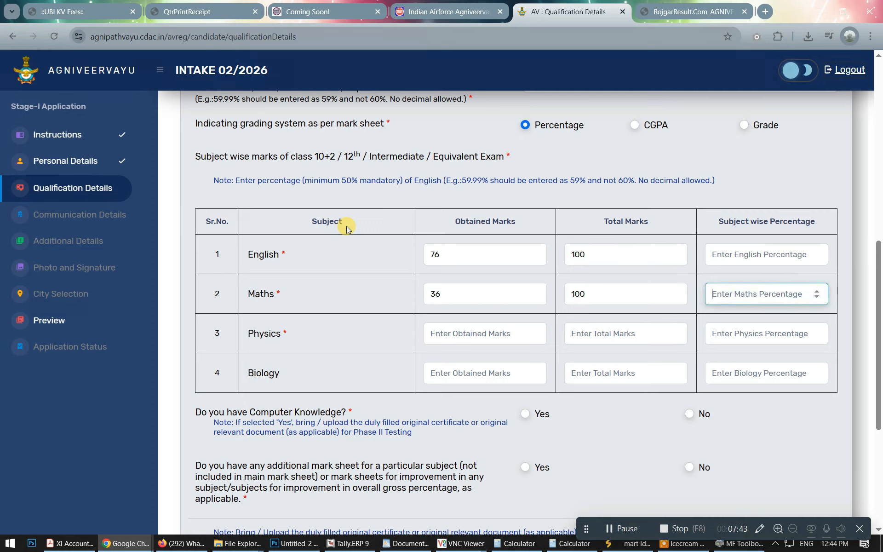
key(Tab)
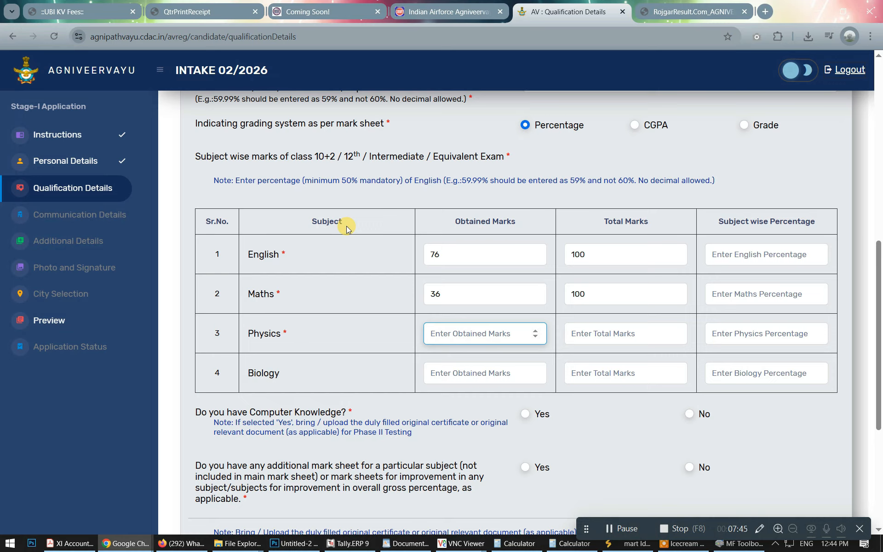
text(66)
key(Tab)
text(100)
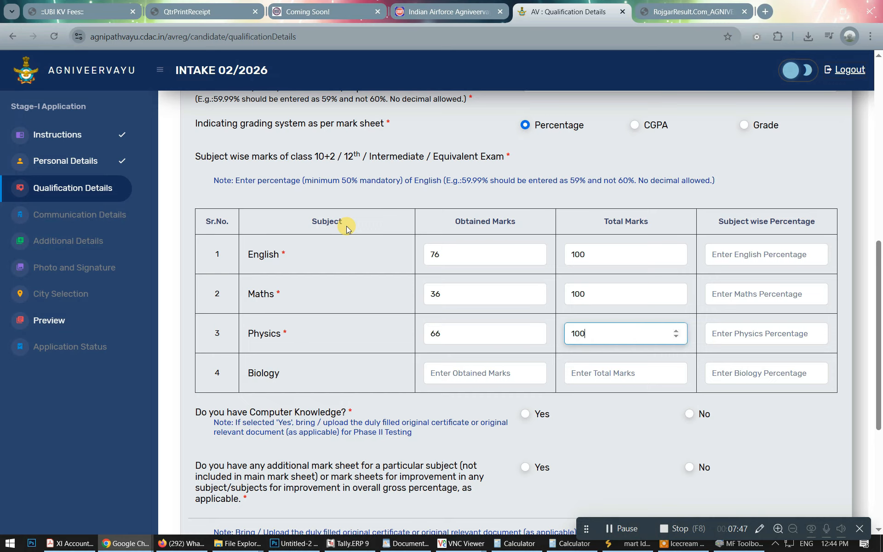
key(Tab)
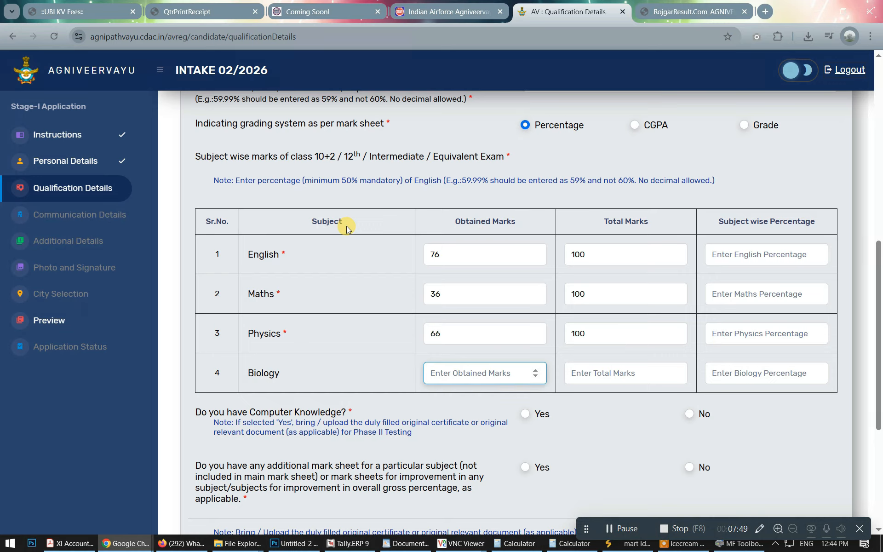
Fill the subject percentages as 76 for English, 36 for Maths and 66 for Physics.
click(723, 253)
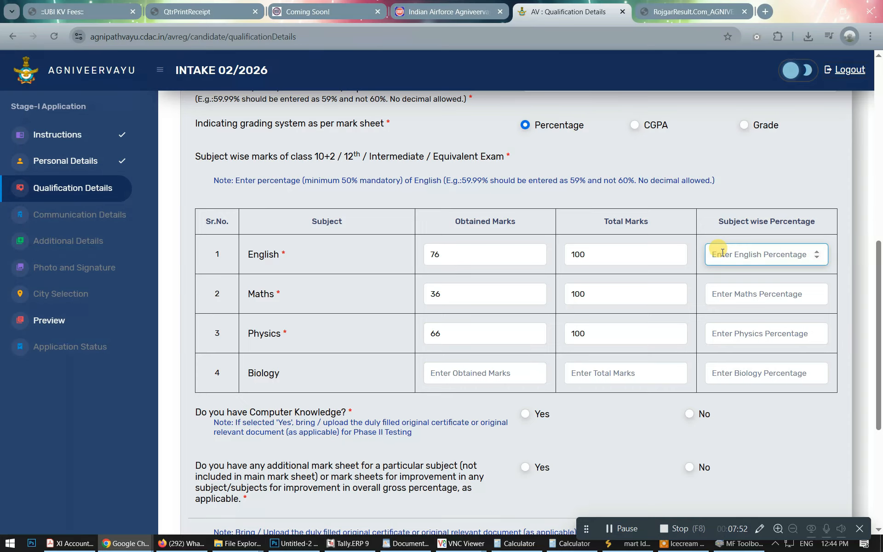
text(76)
key(Tab)
key(Tab)
key(Tab)
text(36)
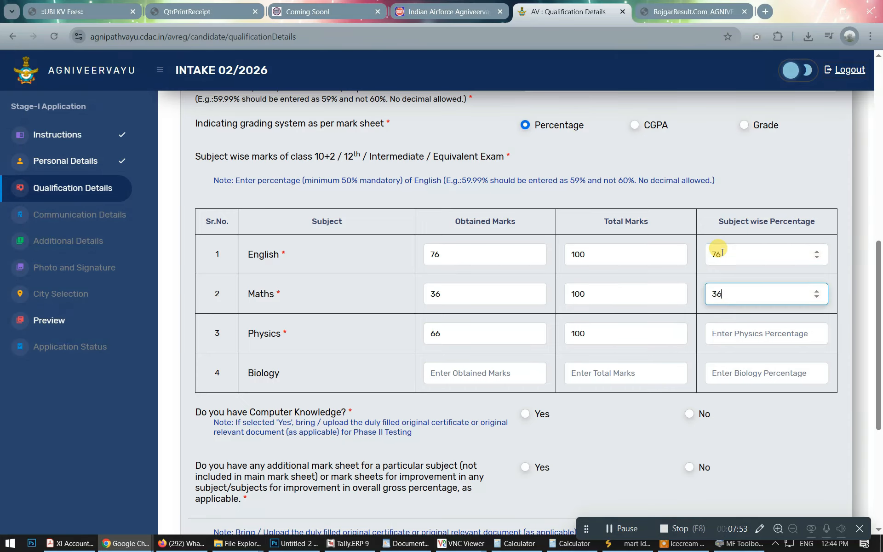
key(Tab)
key(Tab)
key(Tab)
text(66)
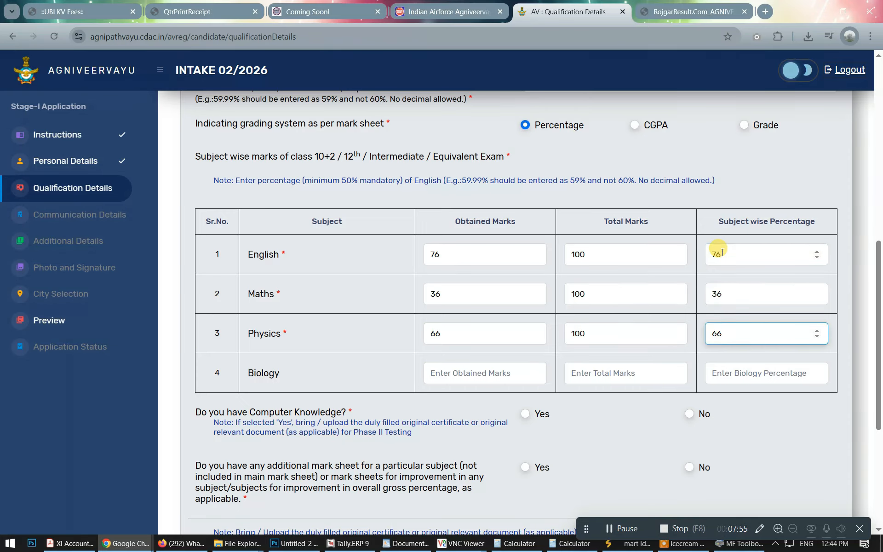
scroll(722, 252, down, 4)
scroll(630, 285, up, 9)
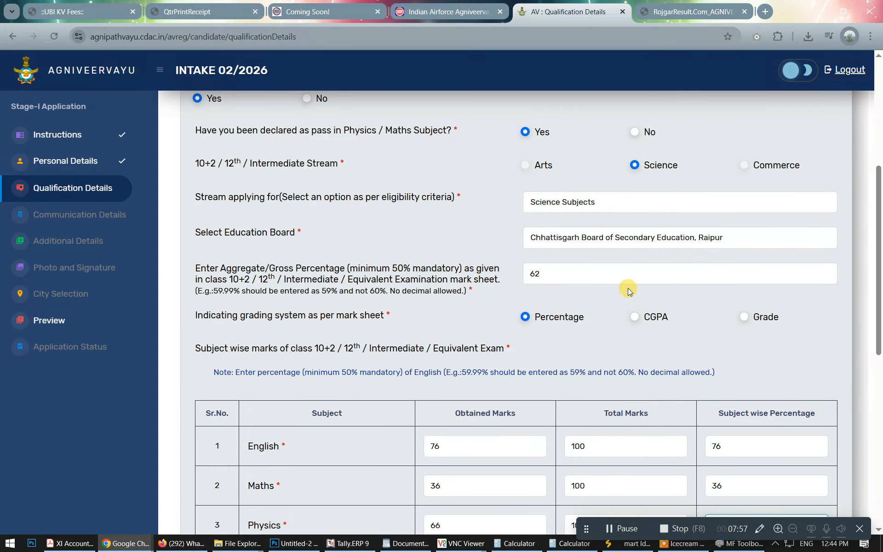
scroll(629, 291, up, 2)
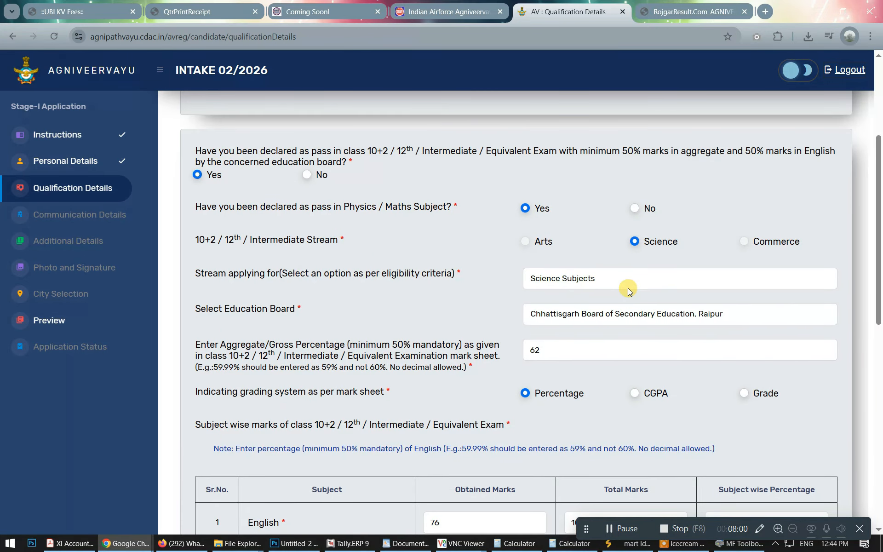
Record computer knowledge as Yes, with Basic as the knowledge type.
scroll(628, 288, down, 7)
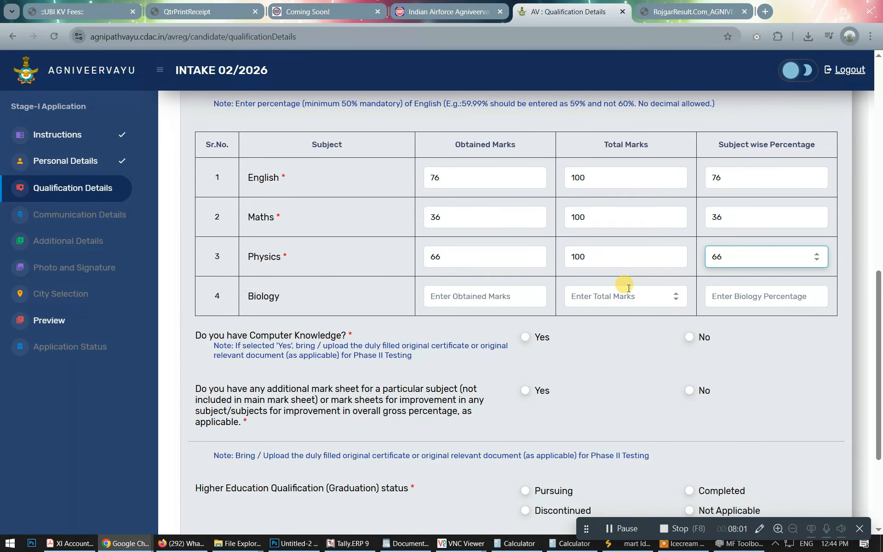
scroll(629, 289, down, 2)
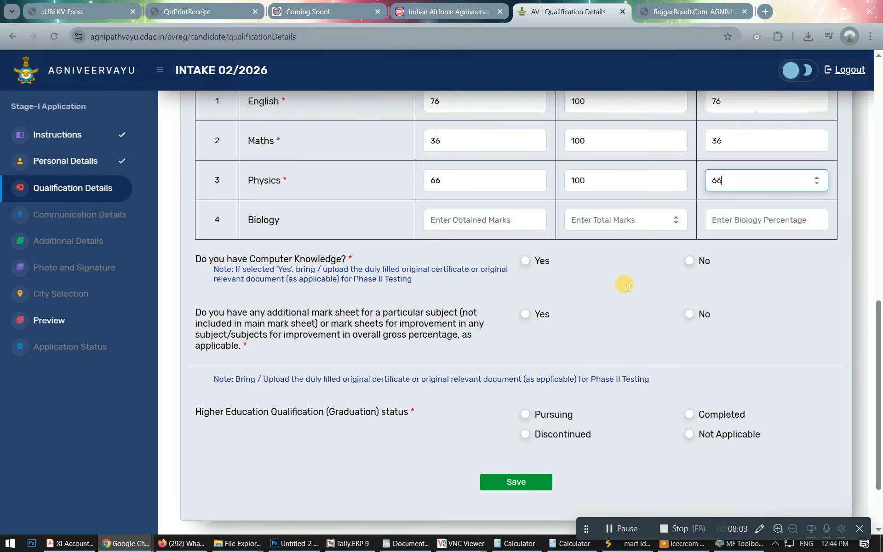
click(526, 261)
click(579, 317)
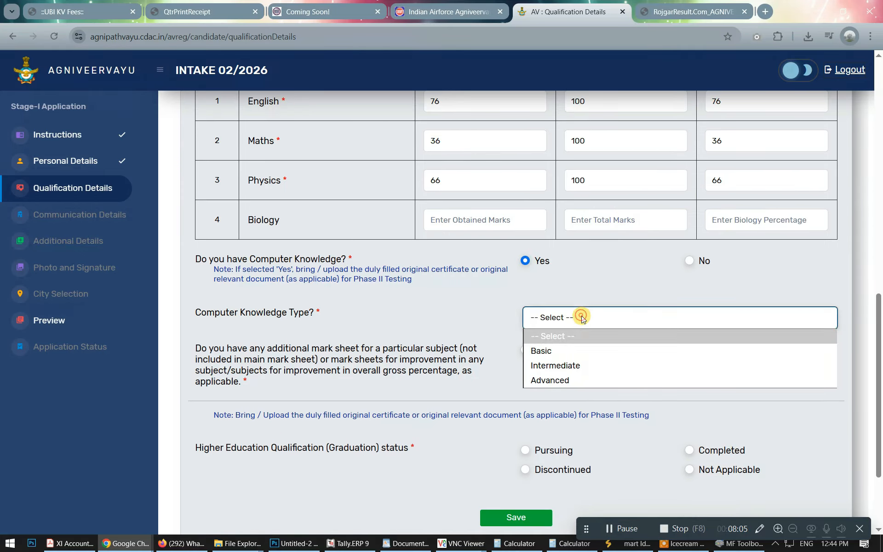
key(Down)
key(Return)
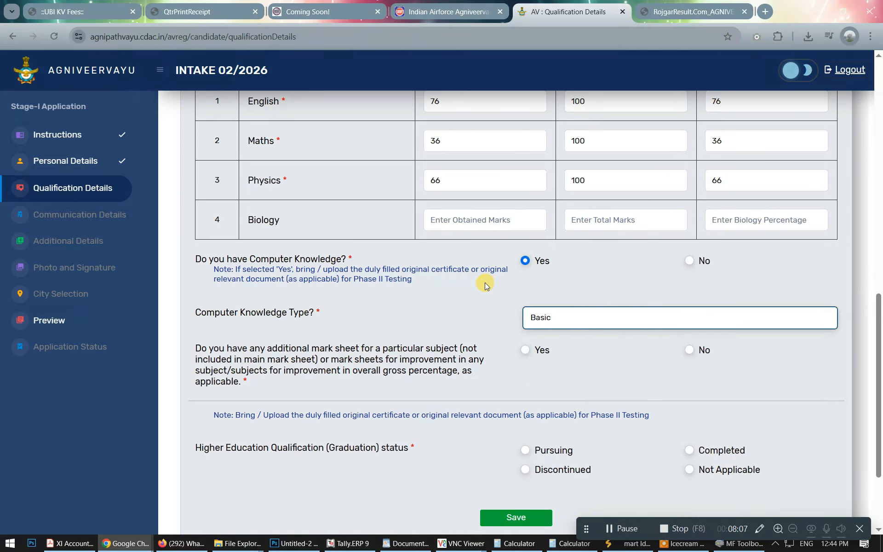
Answer No to the additional mark sheet, set graduation to Not Applicable, and save.
scroll(494, 317, down, 2)
click(689, 273)
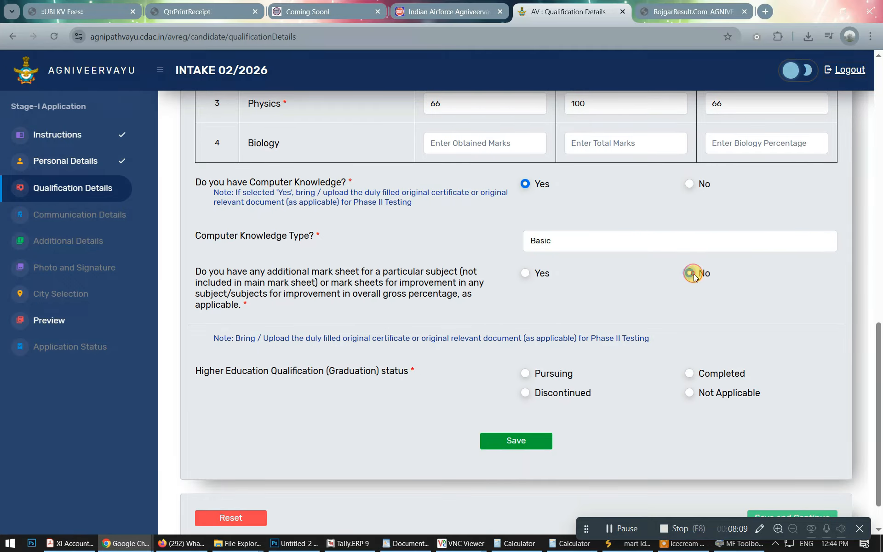
click(690, 373)
scroll(653, 373, down, 2)
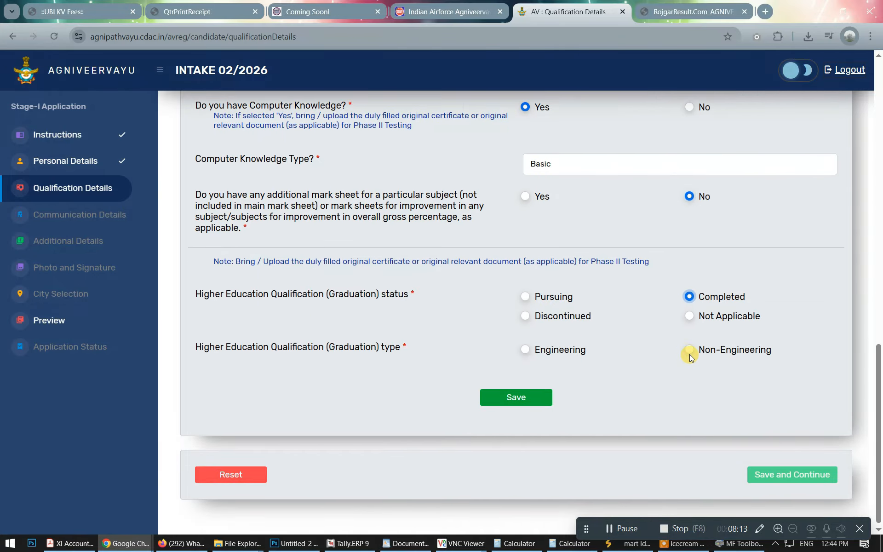
click(526, 298)
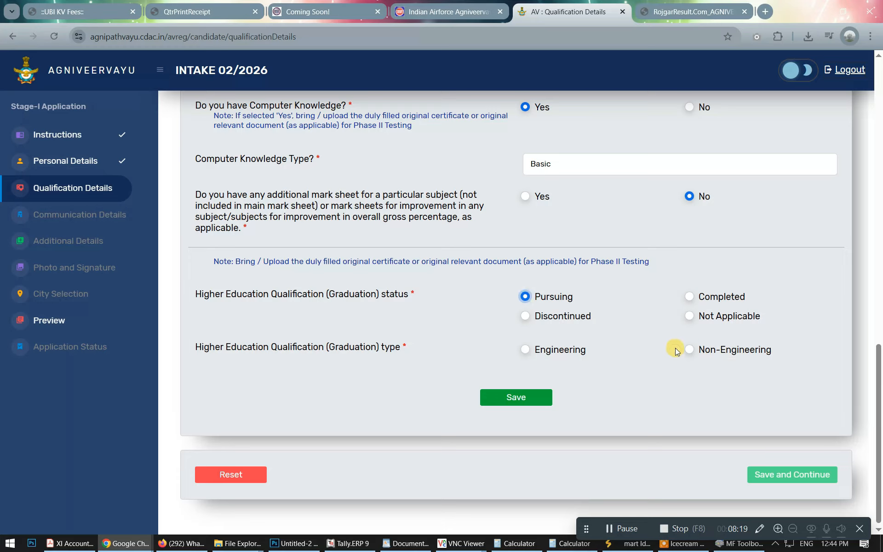
click(689, 316)
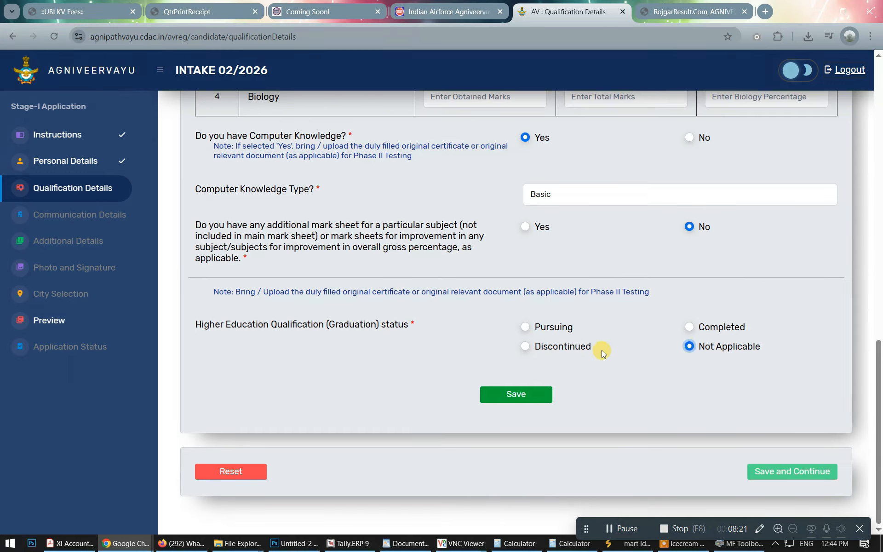
click(516, 394)
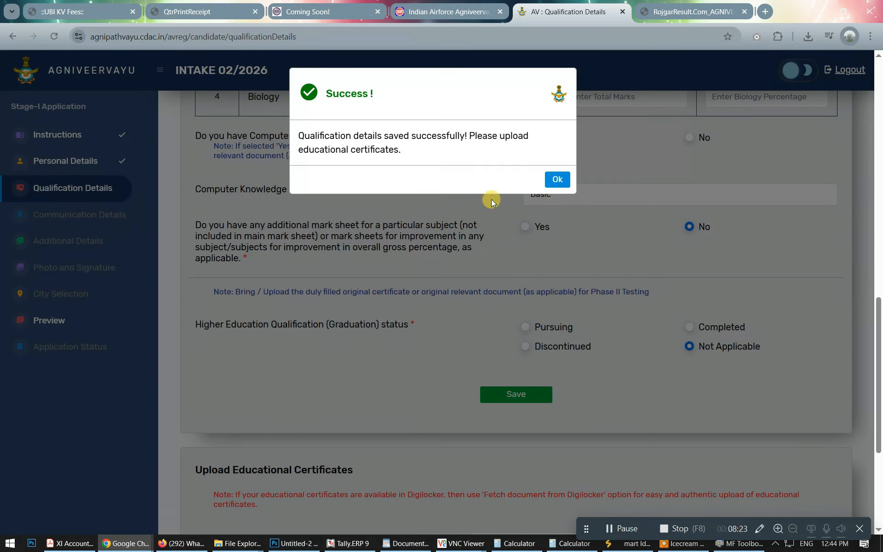
click(558, 179)
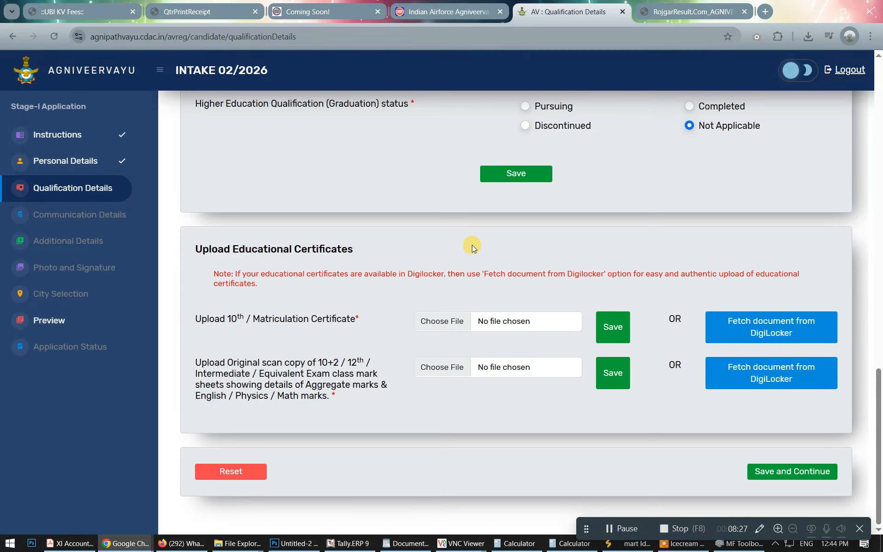
Attach the certificate scans, then save the qualification section and confirm the success message.
click(433, 324)
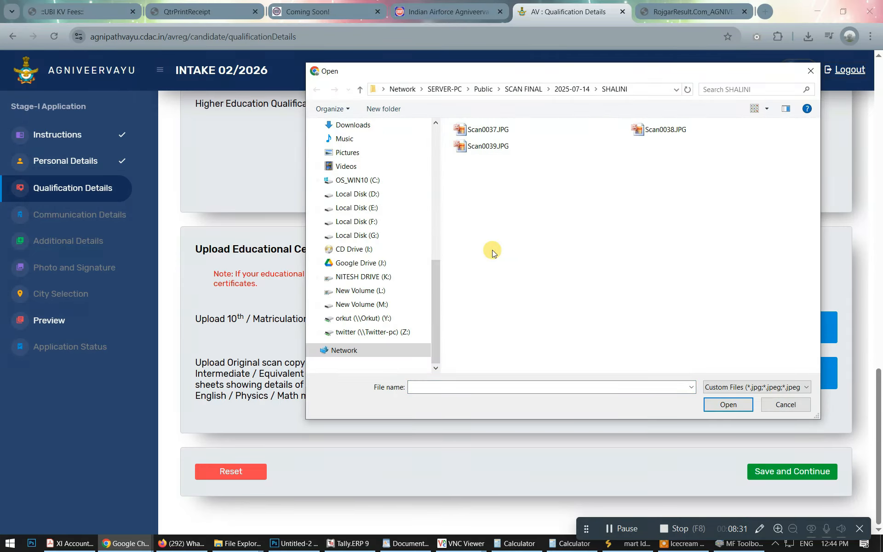
scroll(492, 250, up, 5)
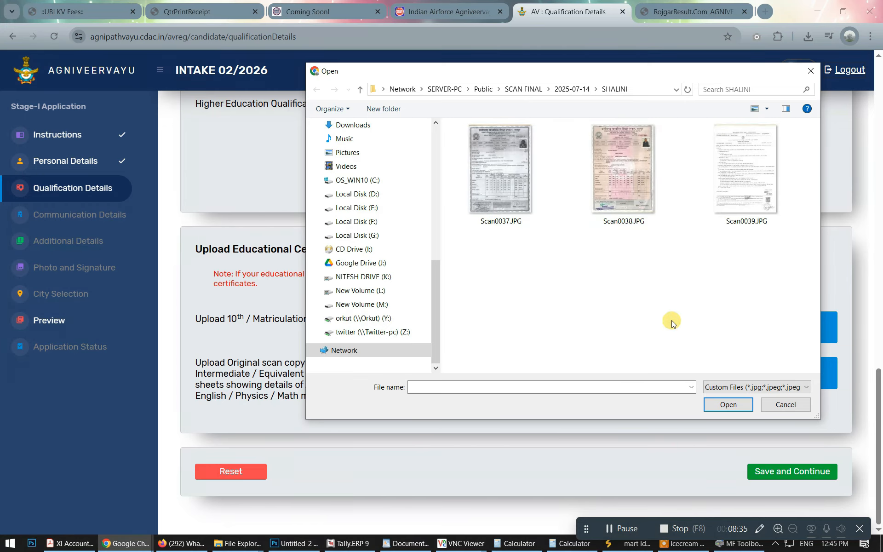
click(626, 530)
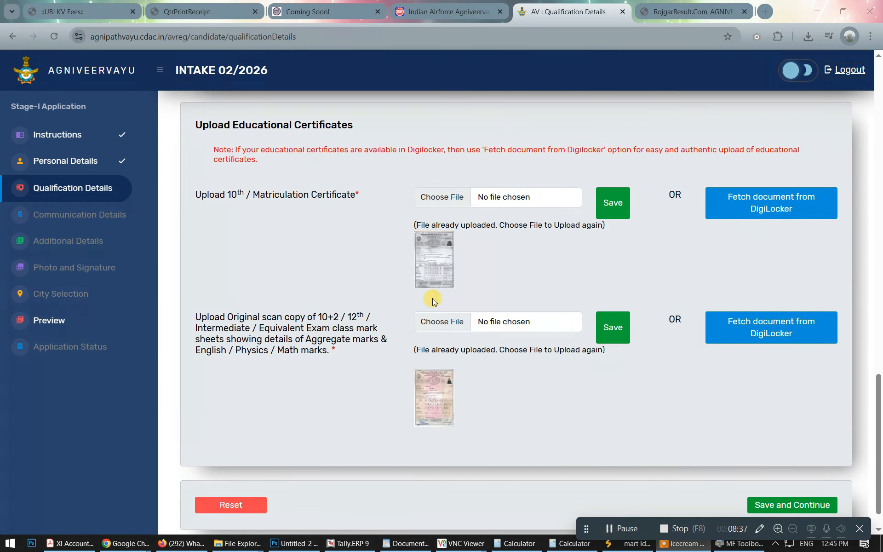
scroll(504, 366, down, 1)
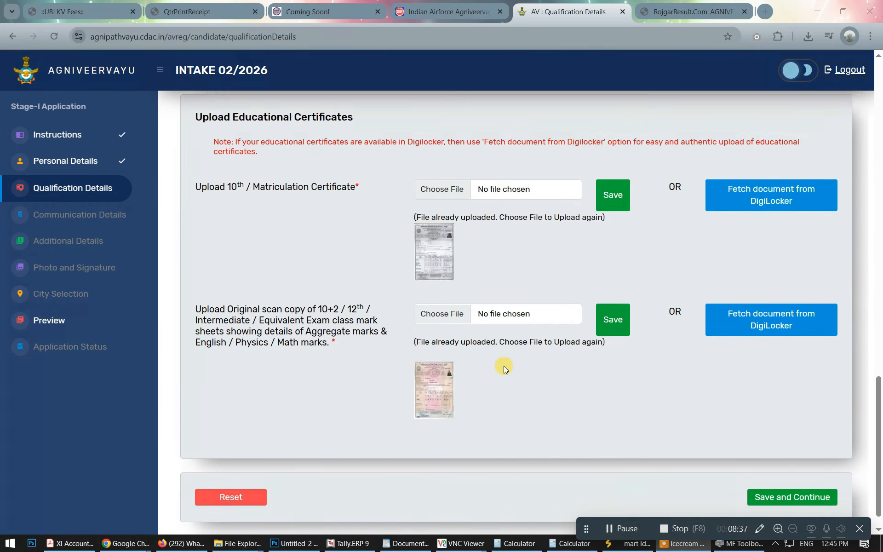
click(802, 471)
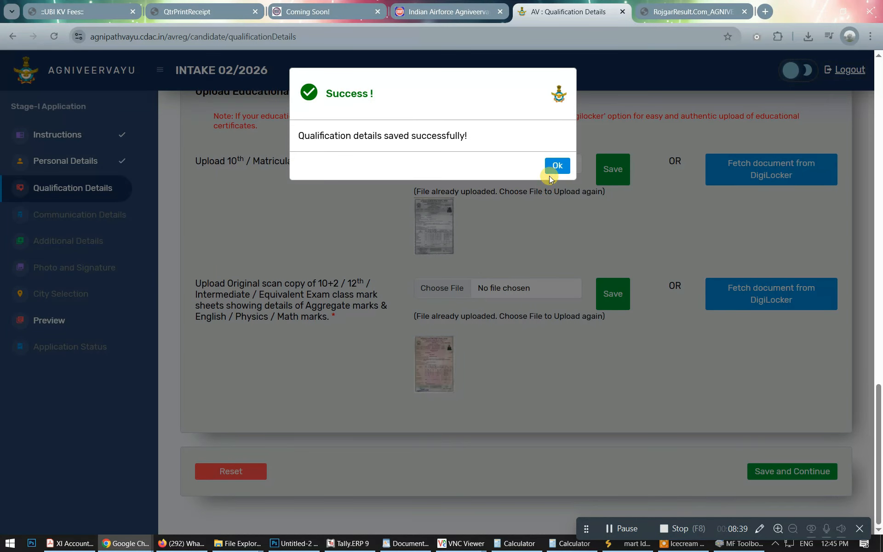
click(556, 162)
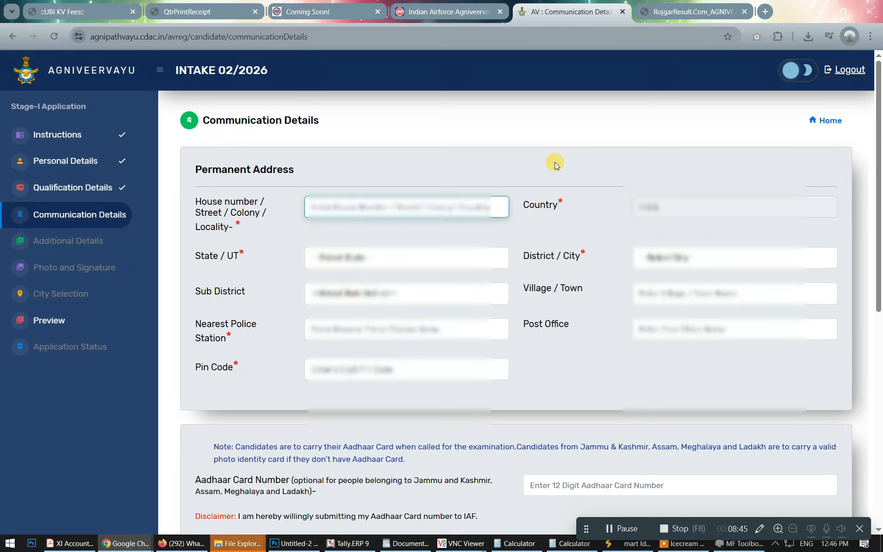
Enter the house number and street of the permanent address in capital letters.
text(P)
key(BackSpace)
key(Caps_Lock)
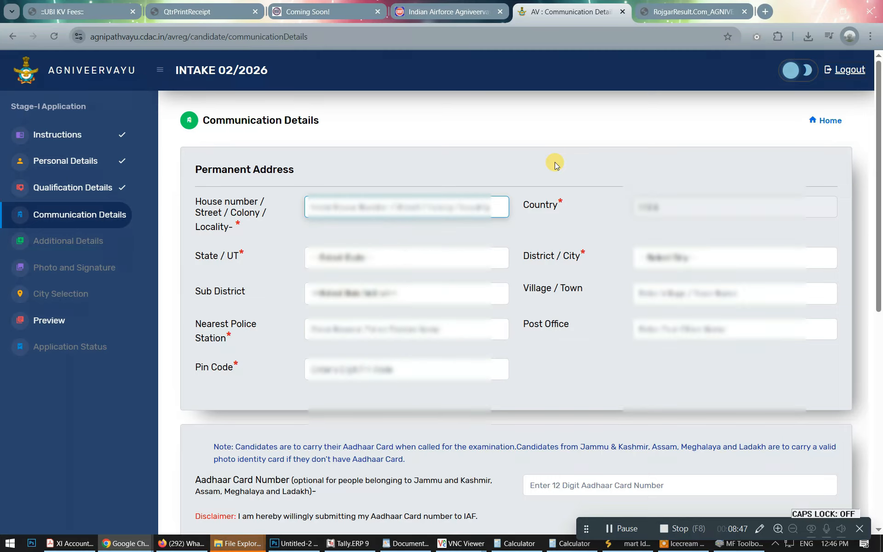
key(Caps_Lock)
text(HOUSE NUMBE)
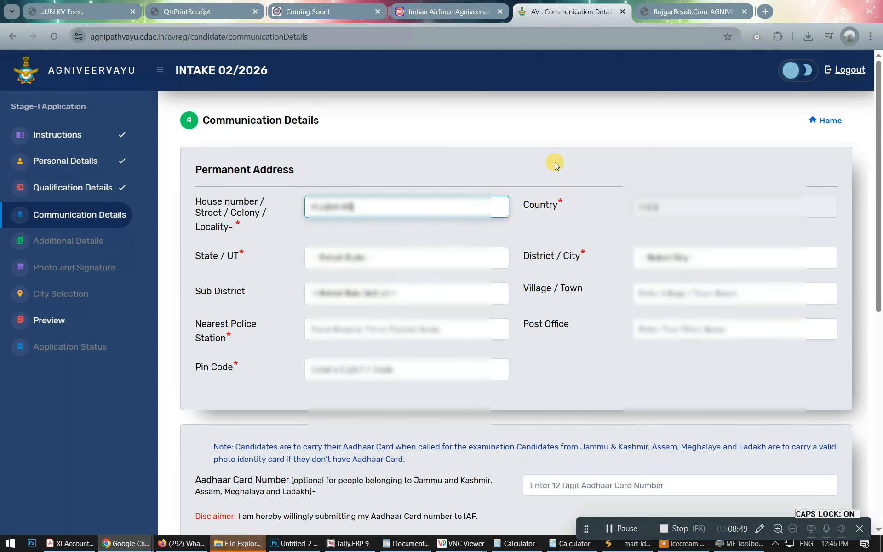
text(??????????)
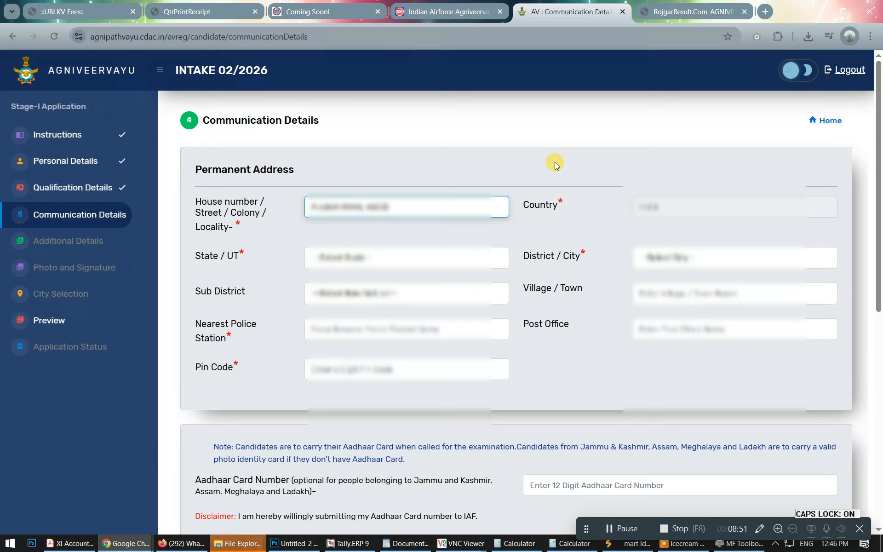
text(??)
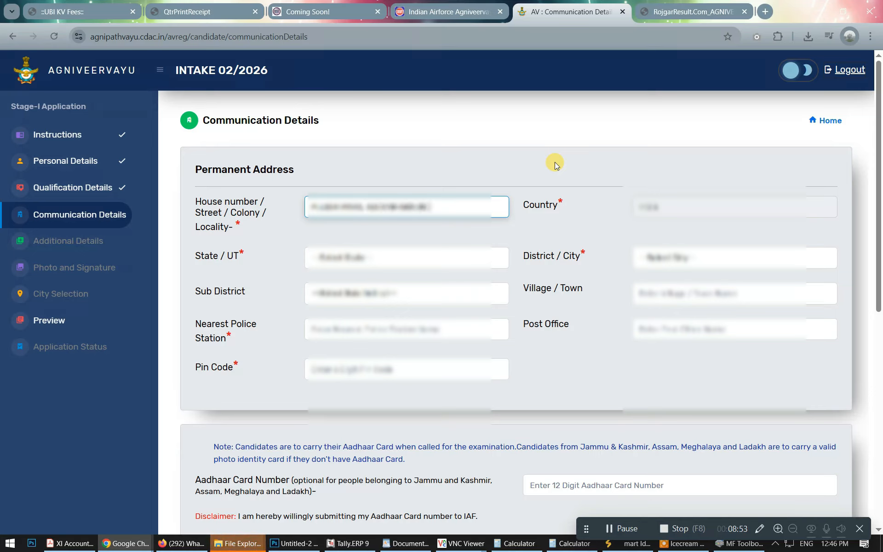
text(???? ????)
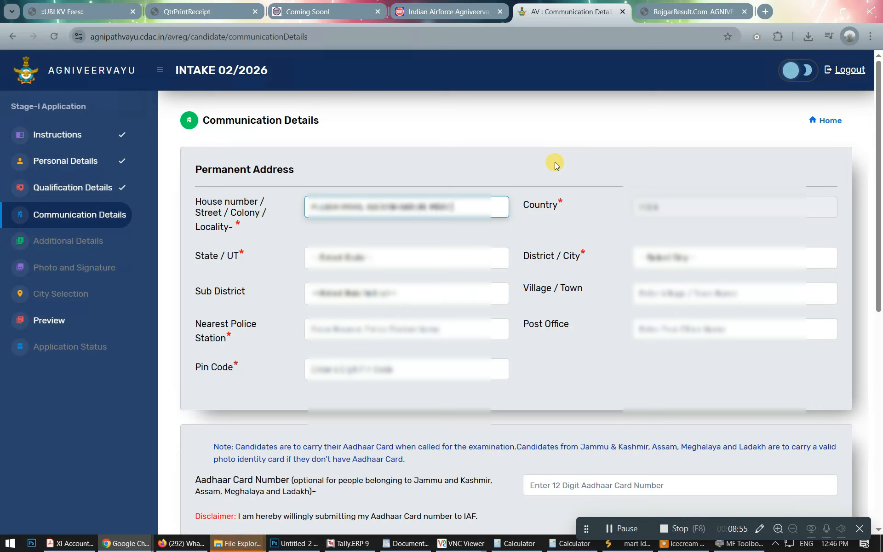
text(????DA, )
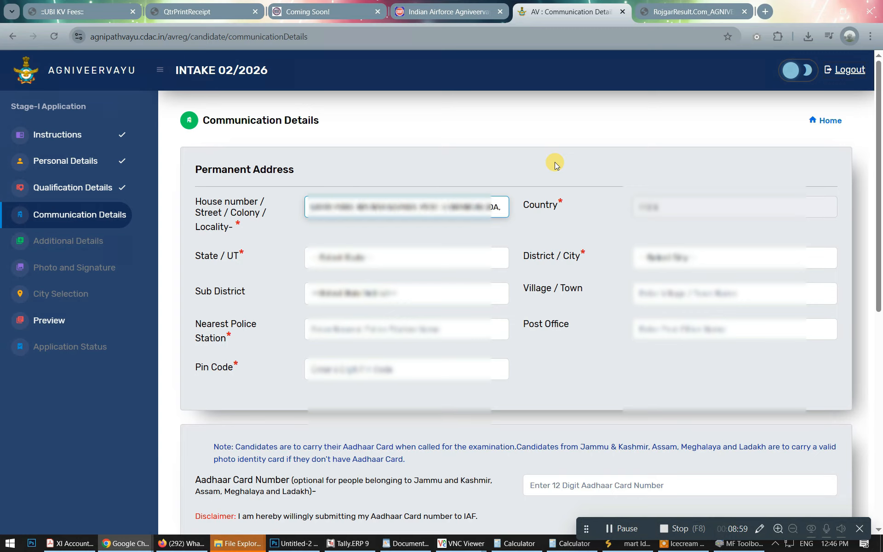
text(????UD)
key(Tab)
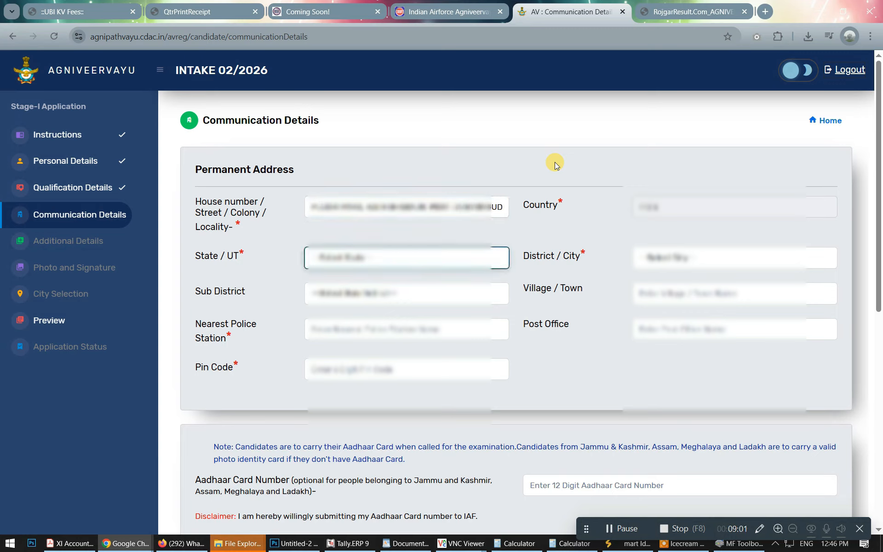
Choose the State, District and Sub District of the permanent address.
click(450, 257)
click(450, 258)
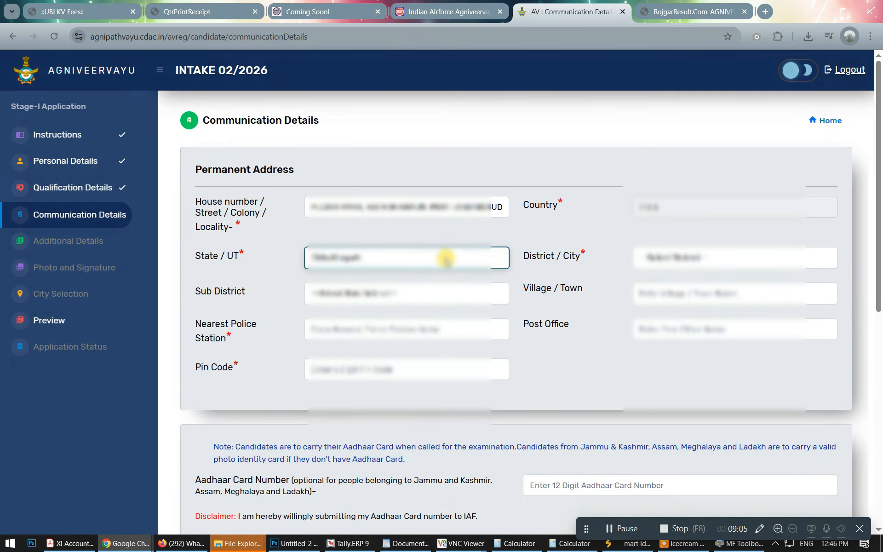
click(642, 257)
click(647, 288)
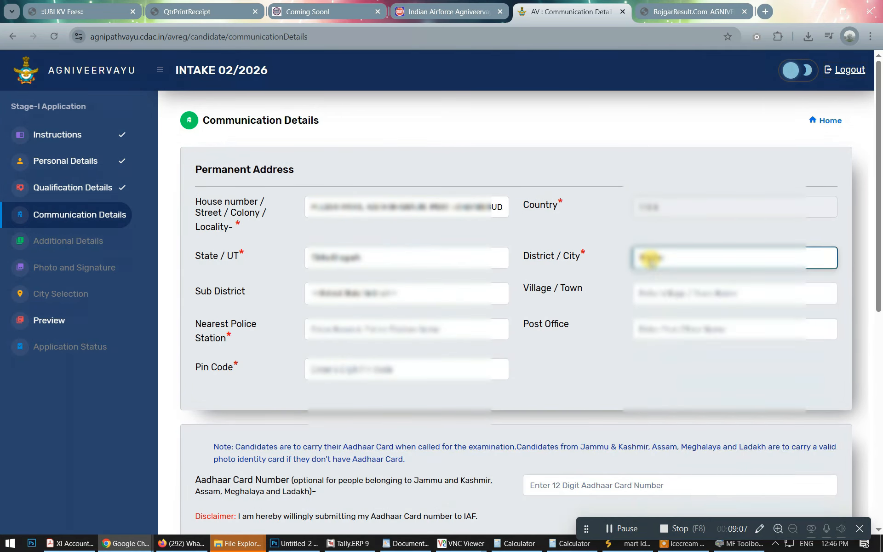
click(437, 294)
key(Down)
key(Down)
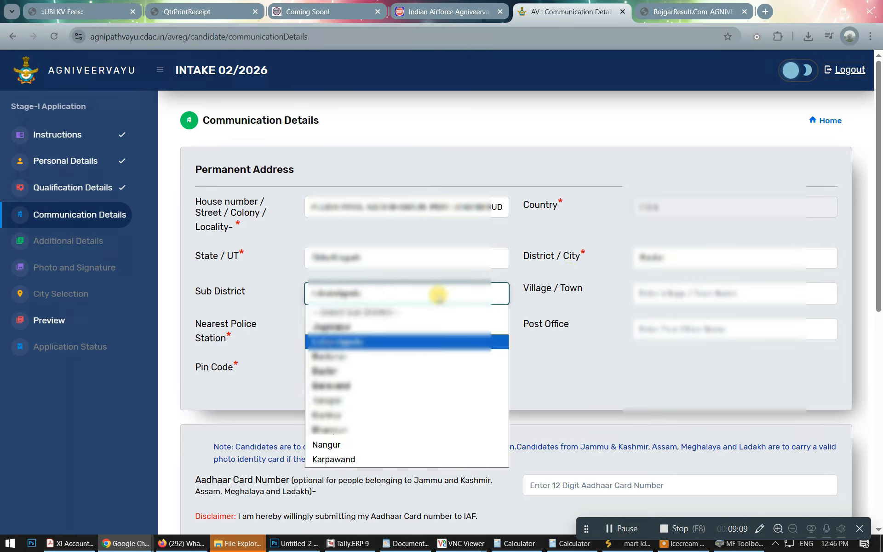
key(Return)
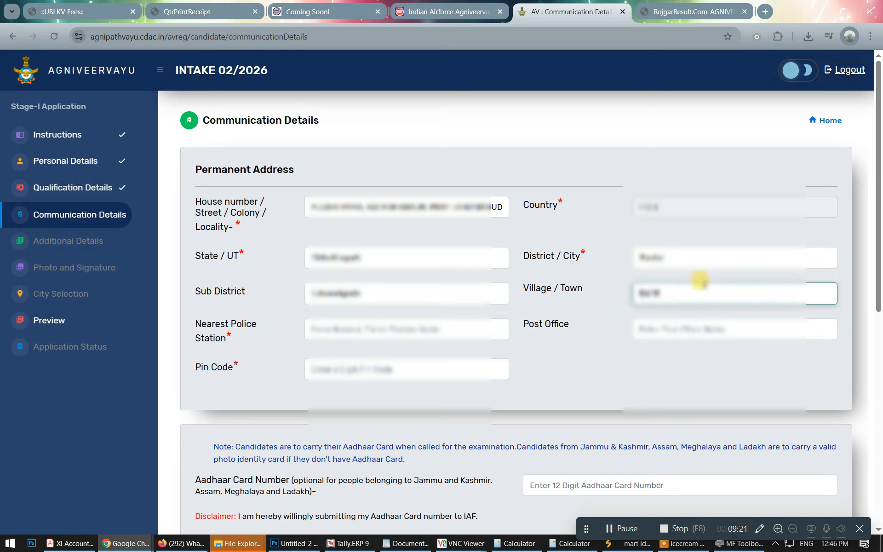
Fill in the village, nearest police station, post office and Pin Code.
text(...)
key(Tab)
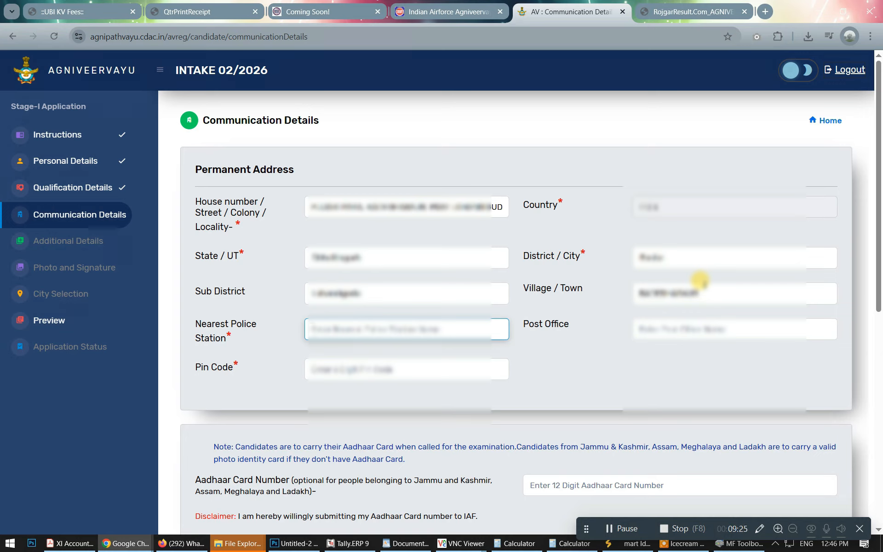
text(...)
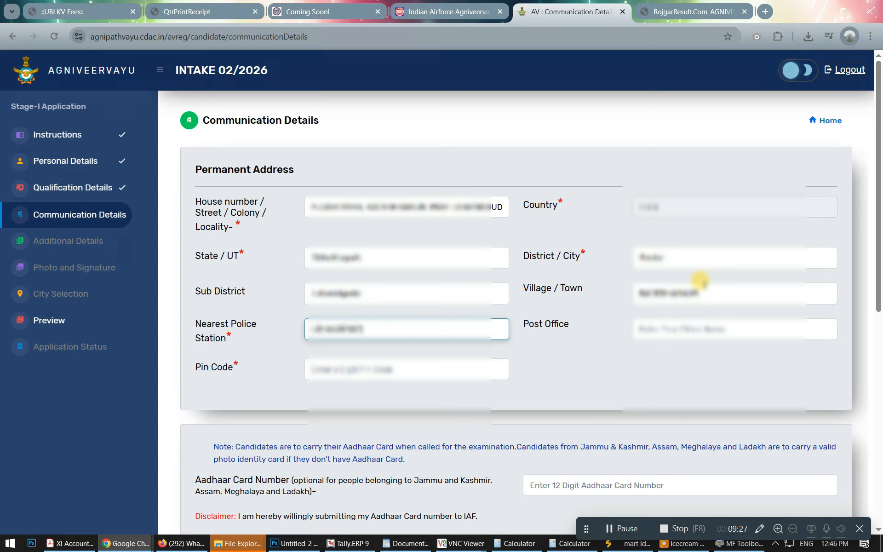
text(a)
key(Tab)
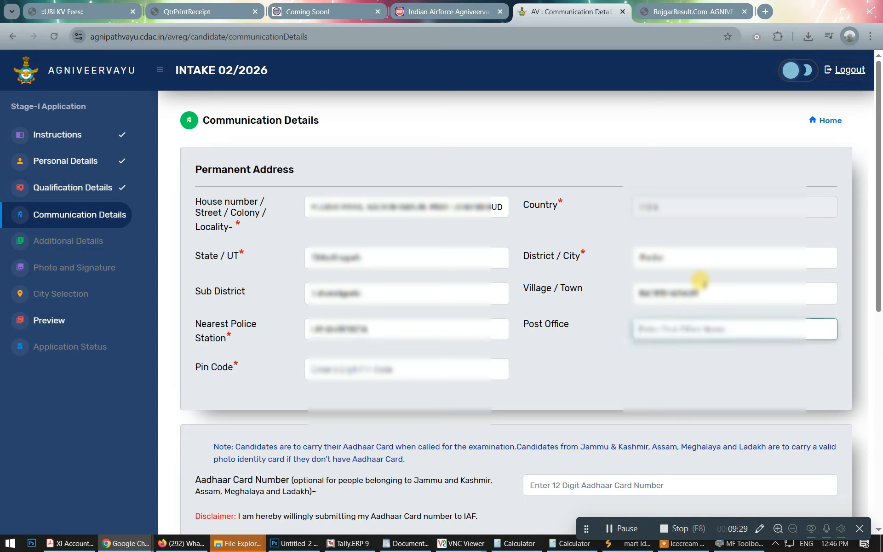
text(...)
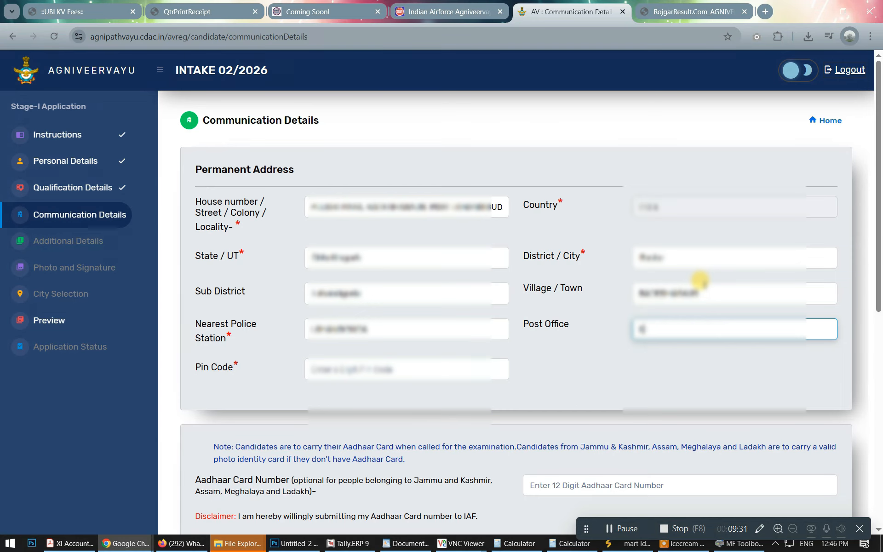
key(Tab)
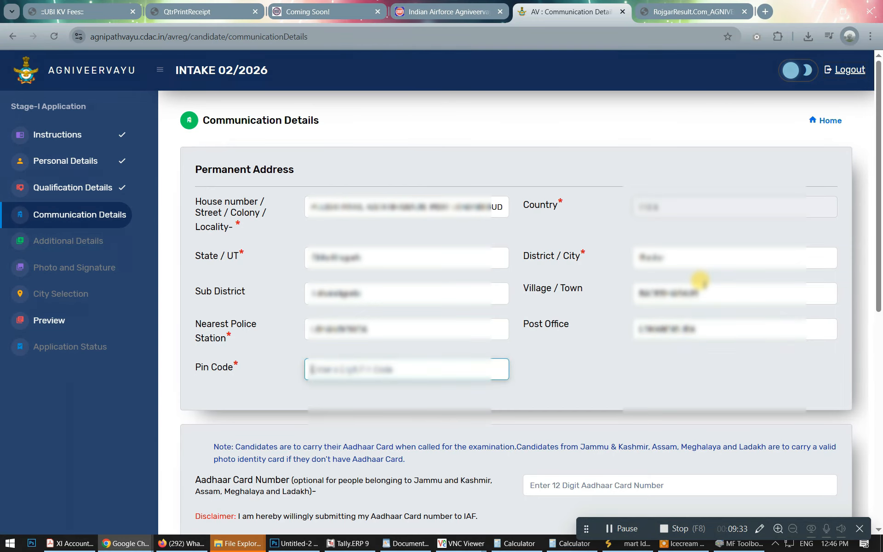
text(494010)
key(Tab)
scroll(690, 286, down, 6)
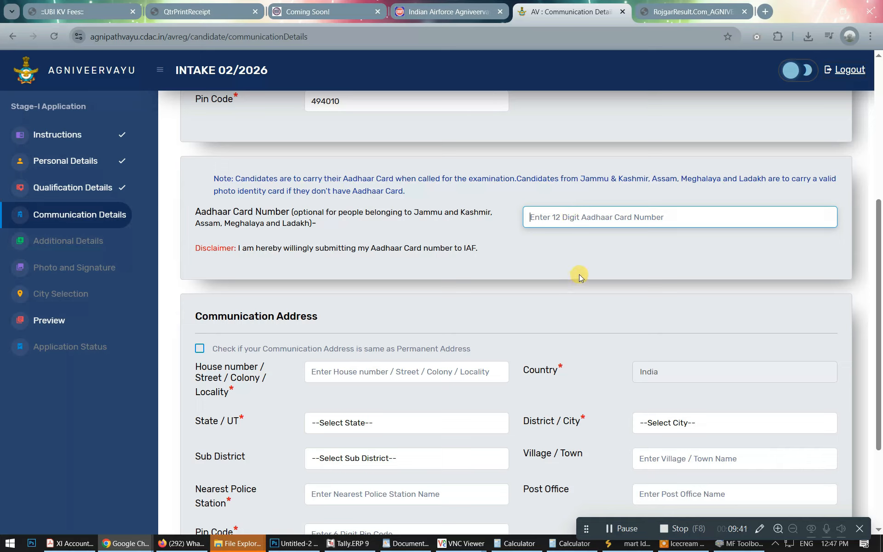
Enter the candidate's Aadhaar number.
text(......)
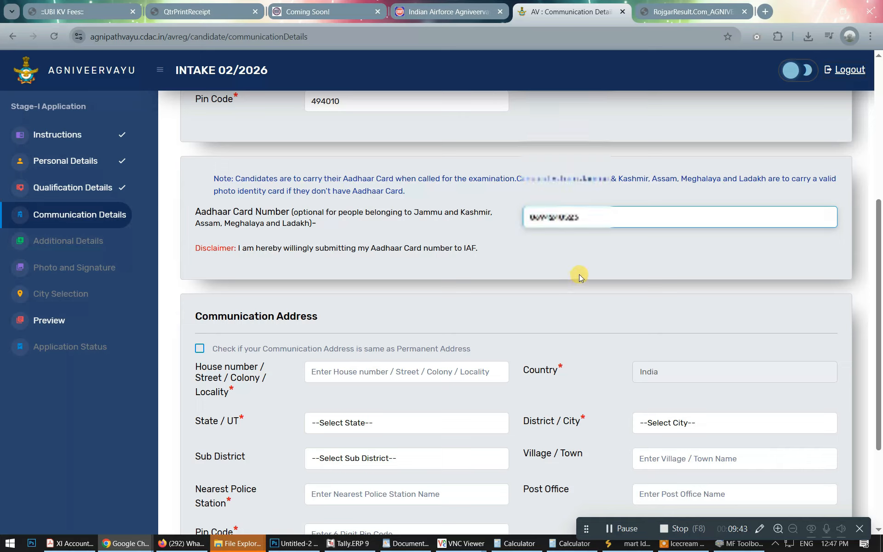
key(Tab)
scroll(579, 274, down, 2)
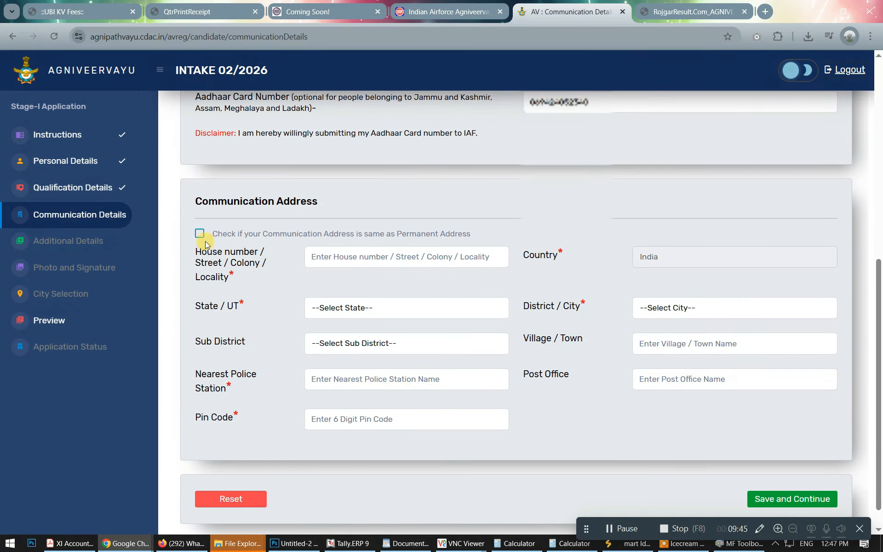
Copy the permanent address as the communication address, then save and confirm.
click(330, 251)
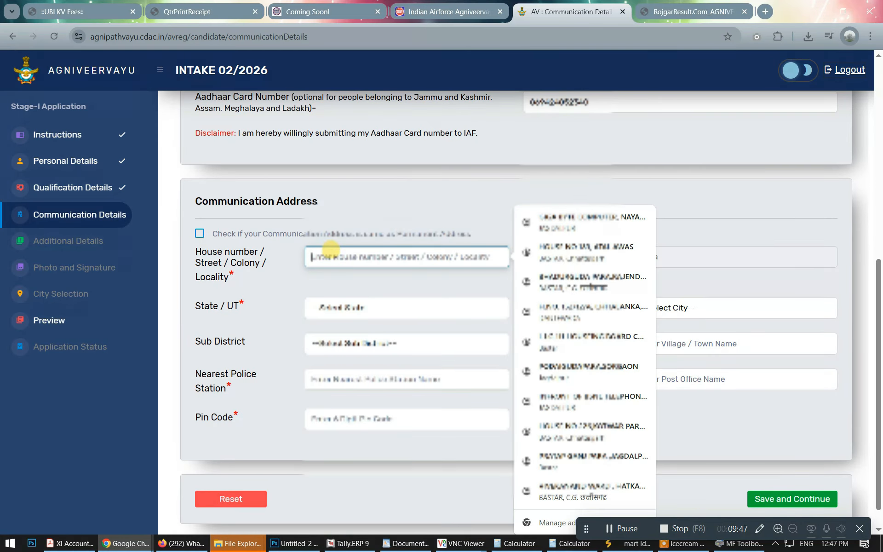
click(219, 233)
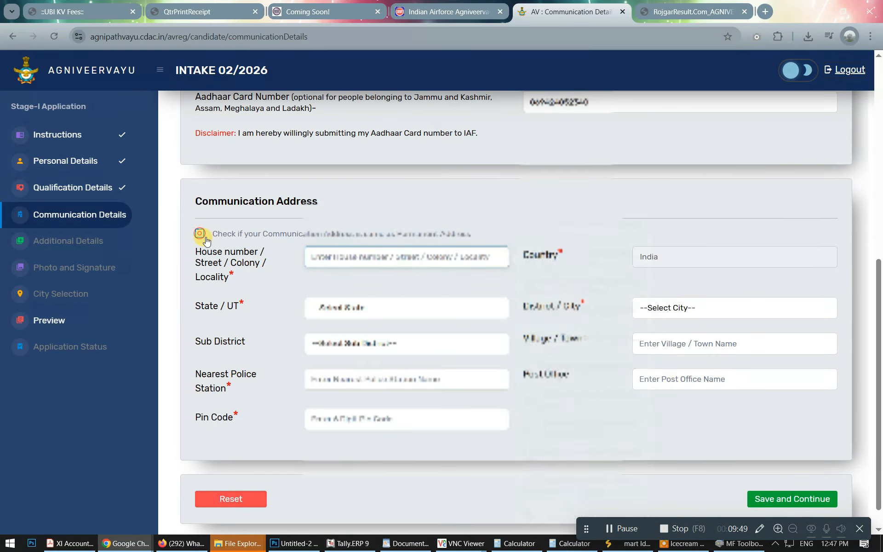
scroll(368, 299, down, 1)
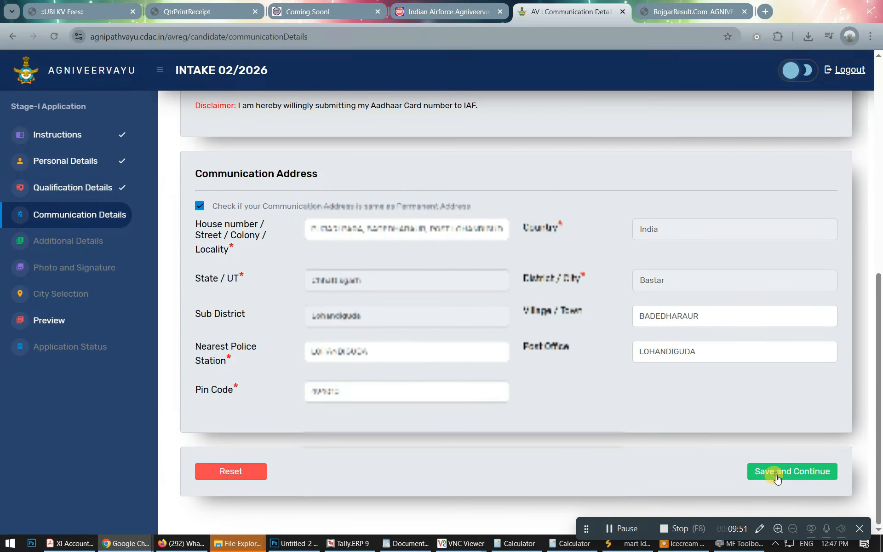
click(761, 473)
click(561, 164)
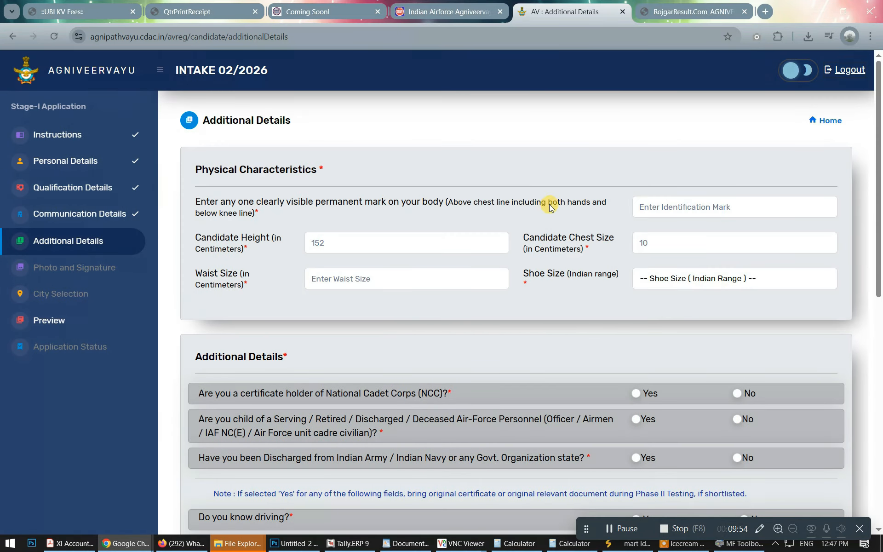
Enter 'SCAR ON LEFT FOREARM' as the identification mark and 160 cm as candidate height.
click(703, 202)
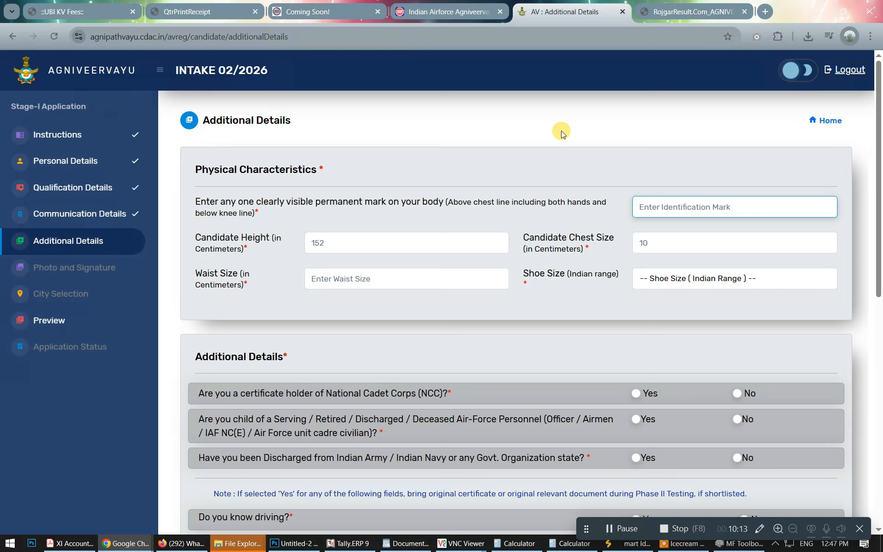
text(SCAR ON)
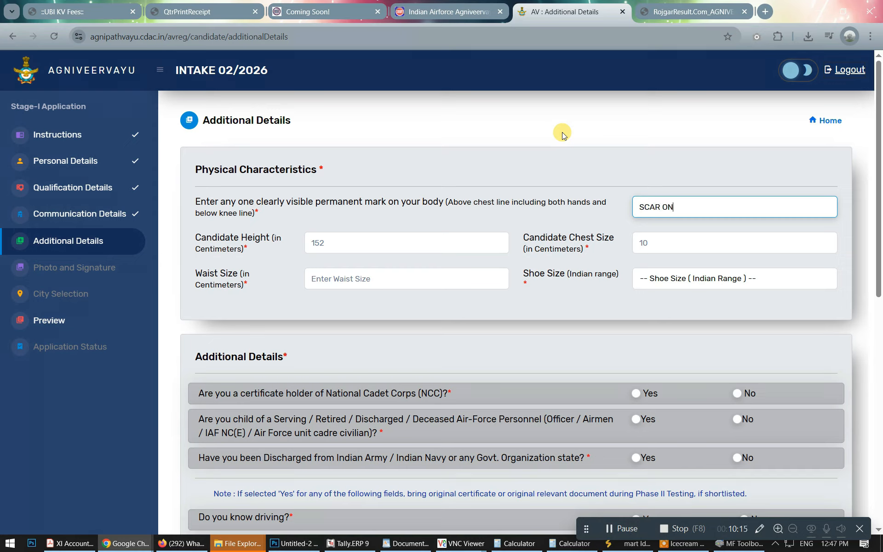
text( LEFT FORE)
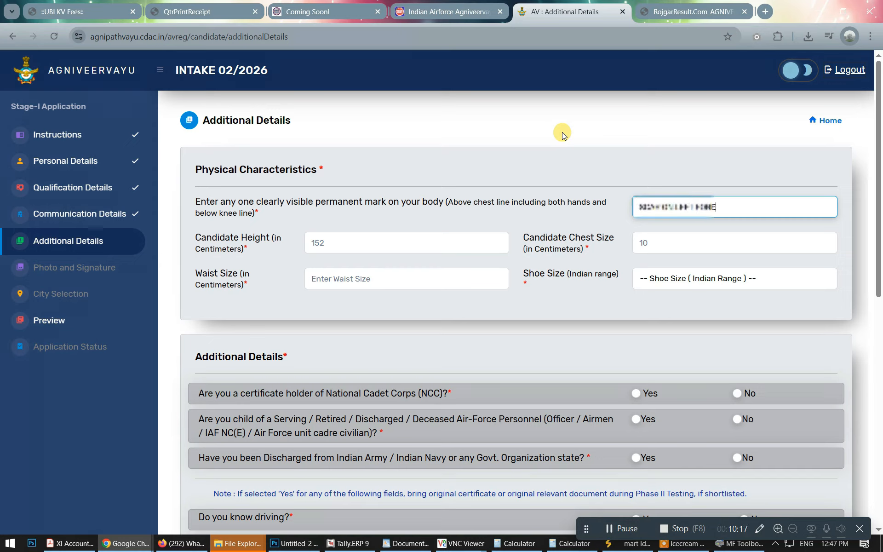
text(ARM)
key(Tab)
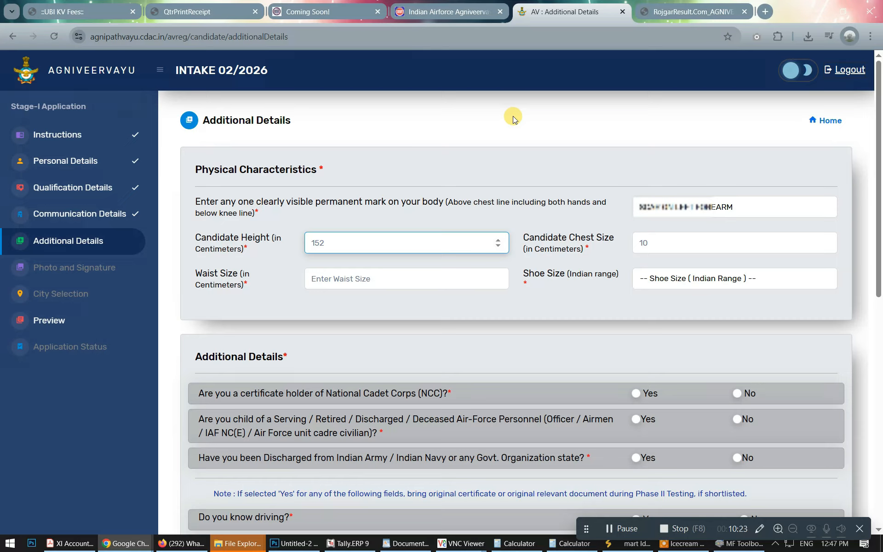
text(160)
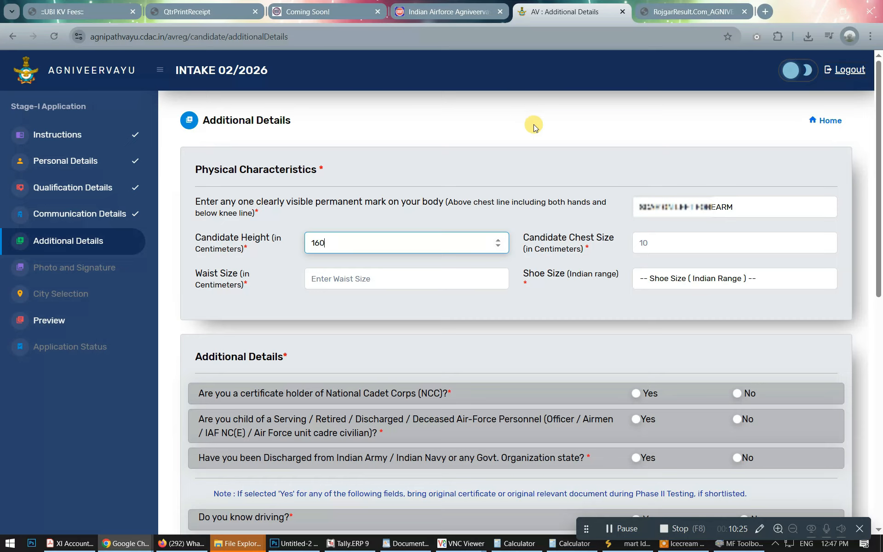
key(Tab)
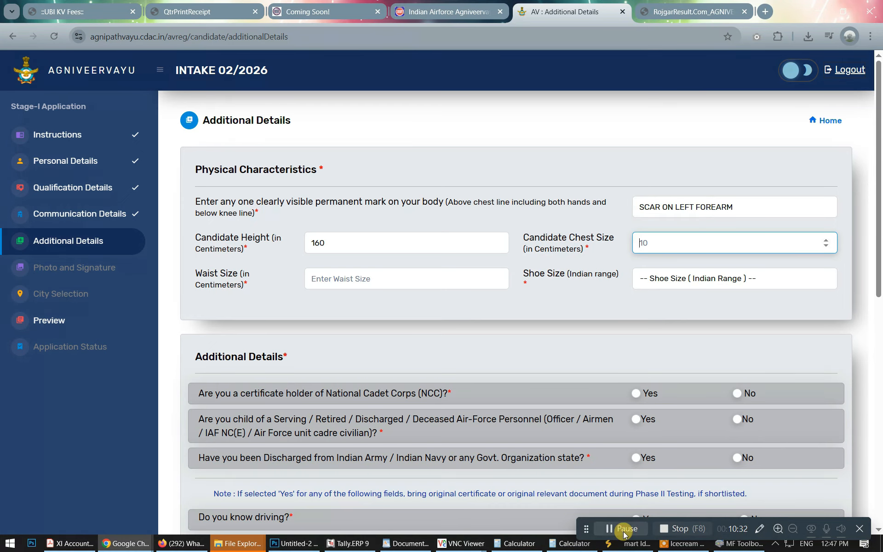
Answer No to the NCC certificate, discharged-from-service and Air Force parent questions.
scroll(693, 275, down, 4)
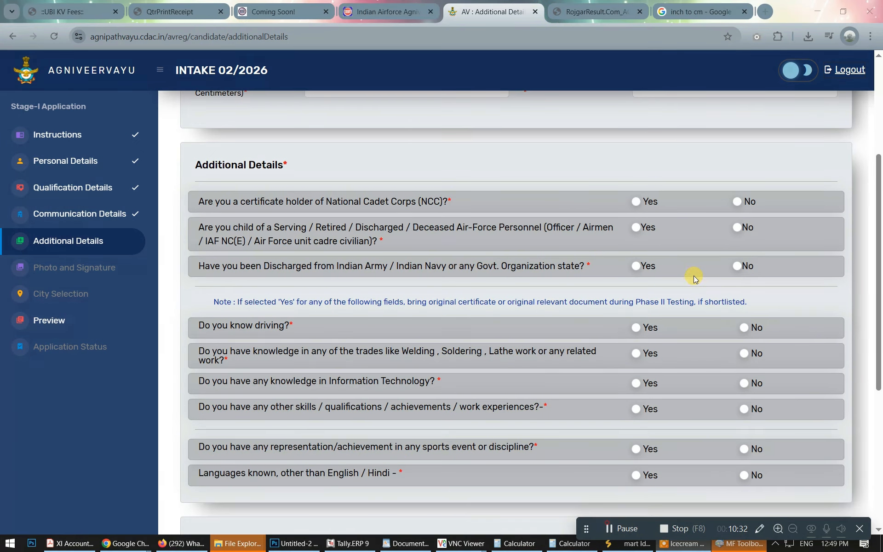
scroll(703, 240, down, 1)
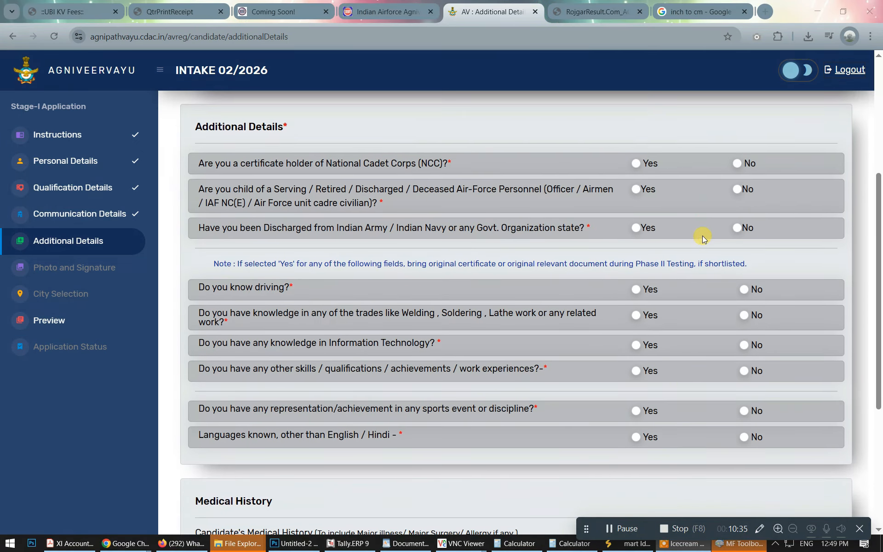
click(738, 164)
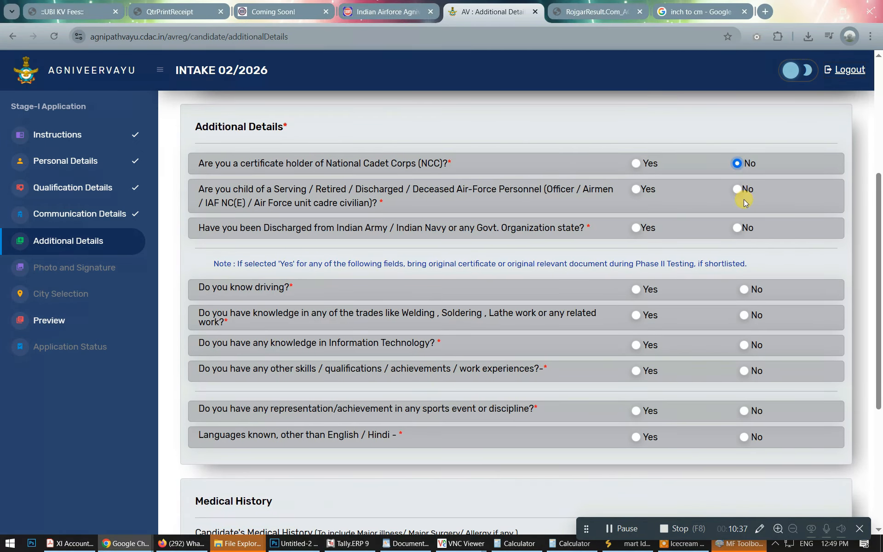
click(736, 228)
click(737, 190)
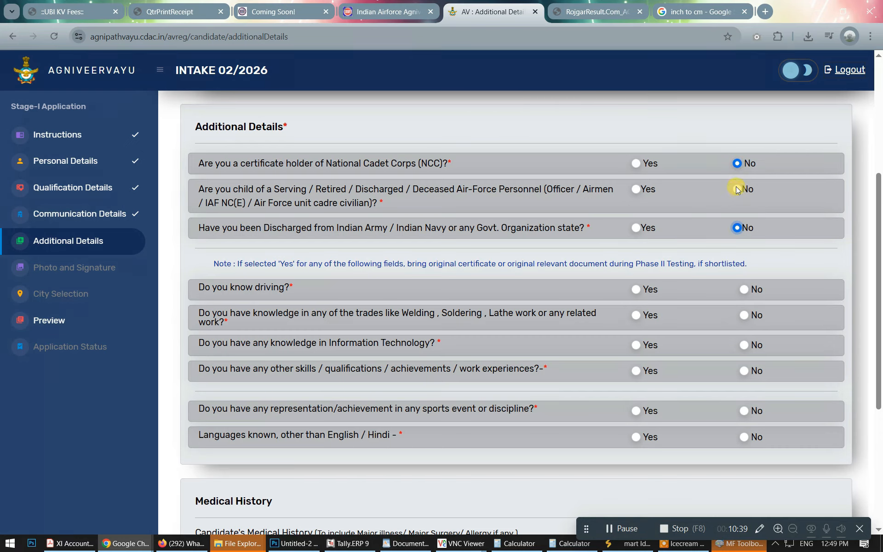
drag(204, 190, 336, 195)
click(299, 200)
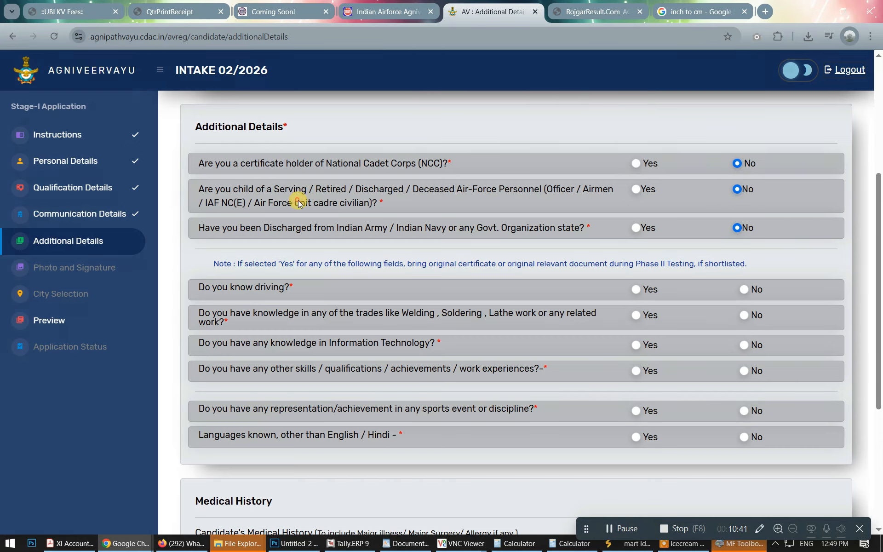
drag(276, 226, 453, 236)
scroll(454, 236, down, 1)
click(472, 189)
scroll(472, 189, down, 2)
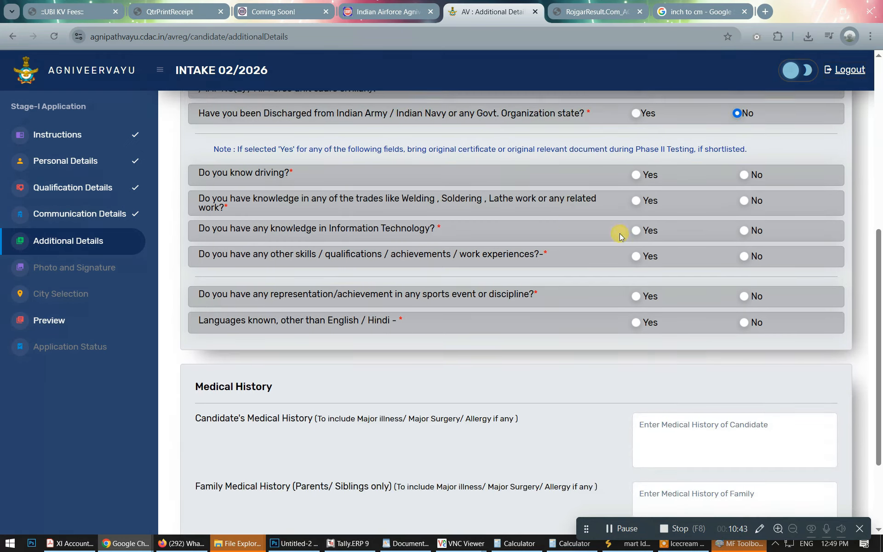
Answer No to driving, trades, Information Technology, other skills, sports and other languages.
click(642, 174)
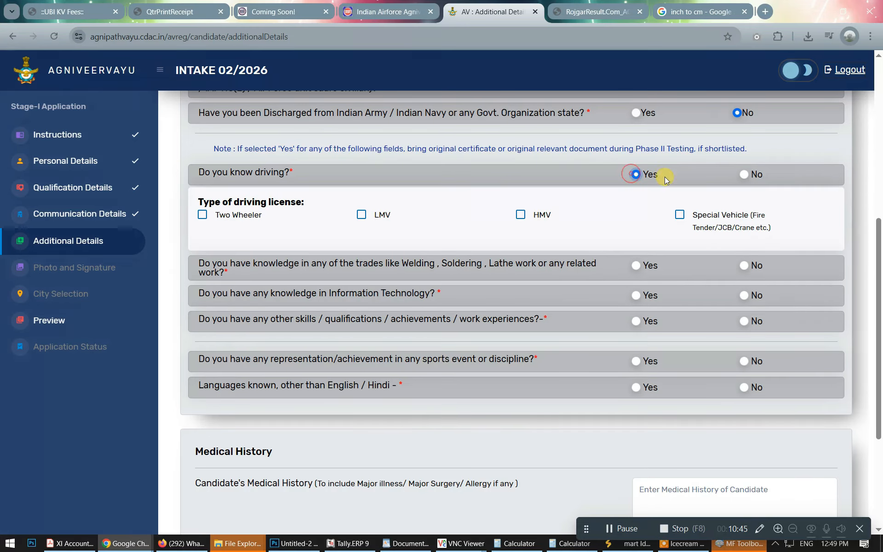
click(745, 176)
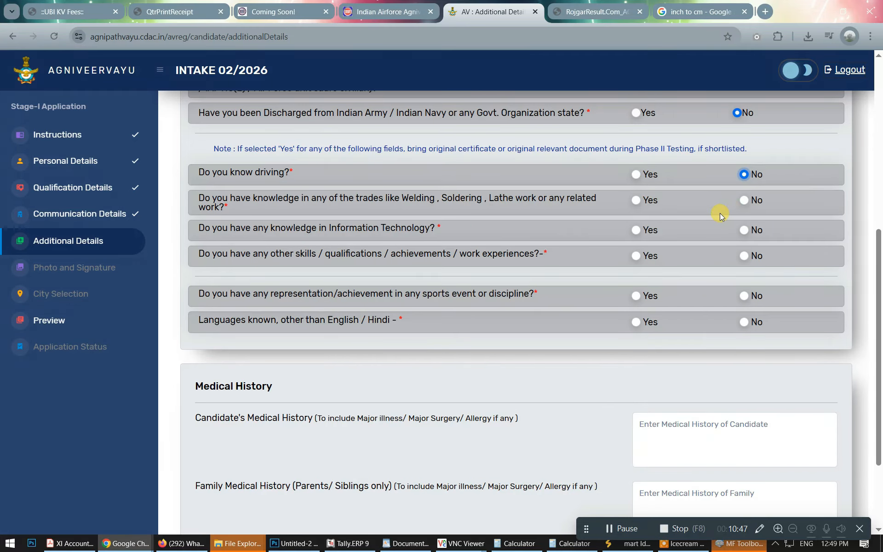
drag(390, 199, 513, 202)
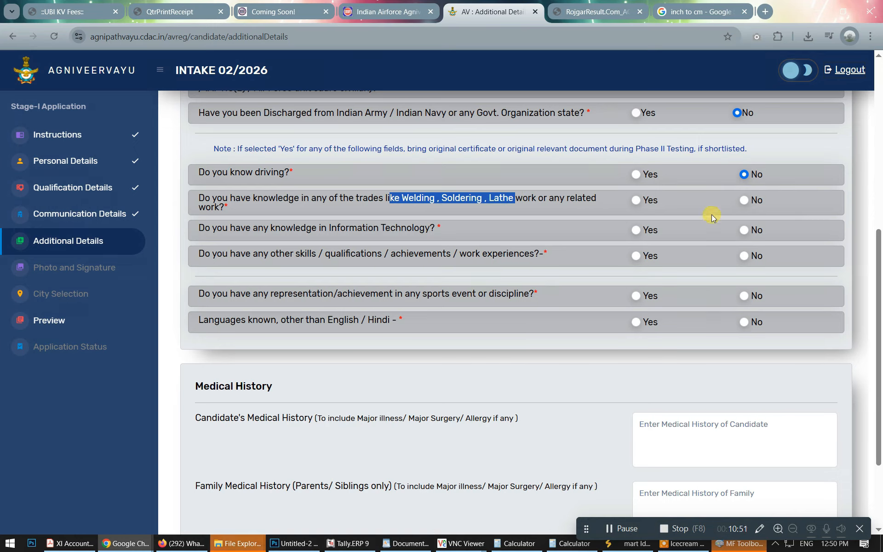
click(745, 199)
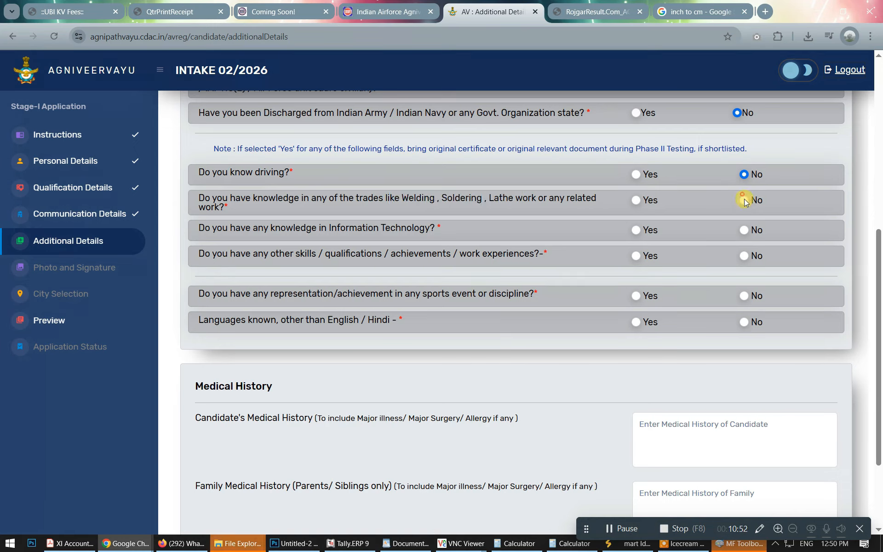
click(744, 230)
click(744, 255)
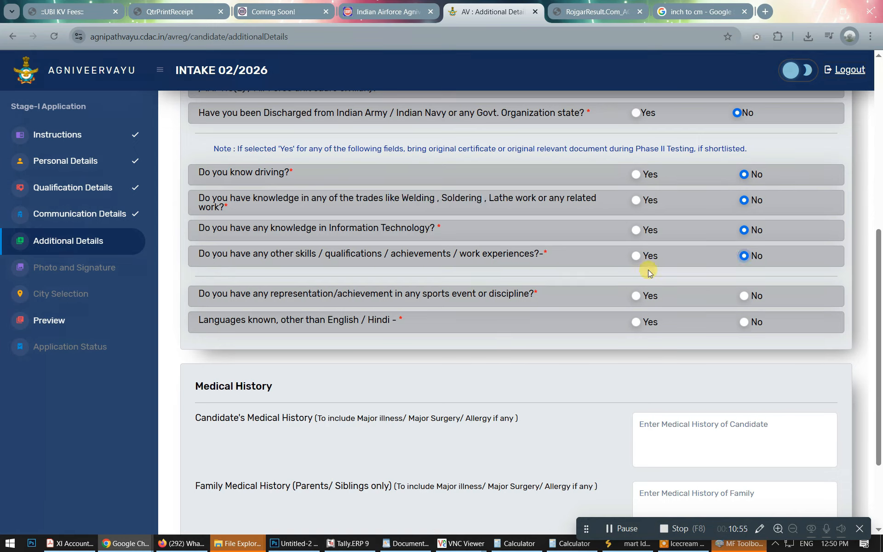
drag(433, 259, 529, 260)
scroll(598, 262, down, 1)
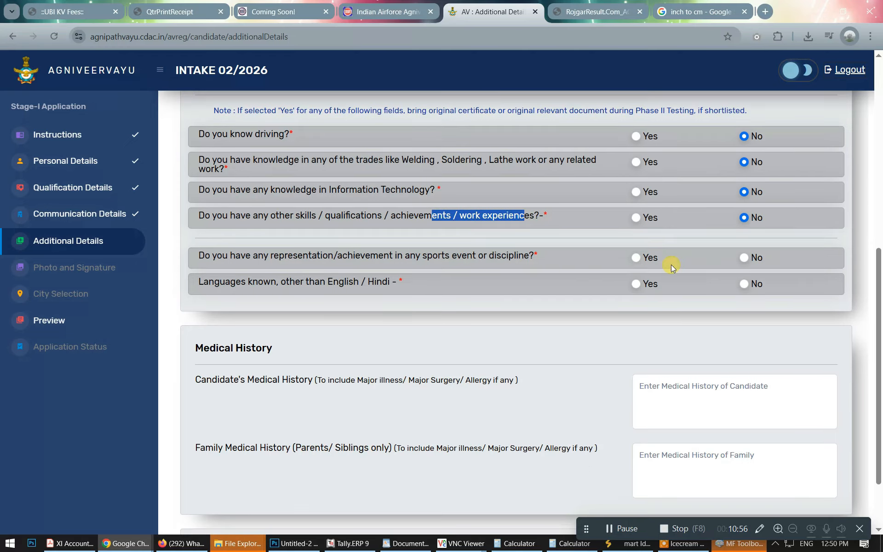
click(742, 257)
click(745, 284)
scroll(745, 285, down, 2)
Enter NA for candidate and family medical history, then save and confirm.
click(741, 308)
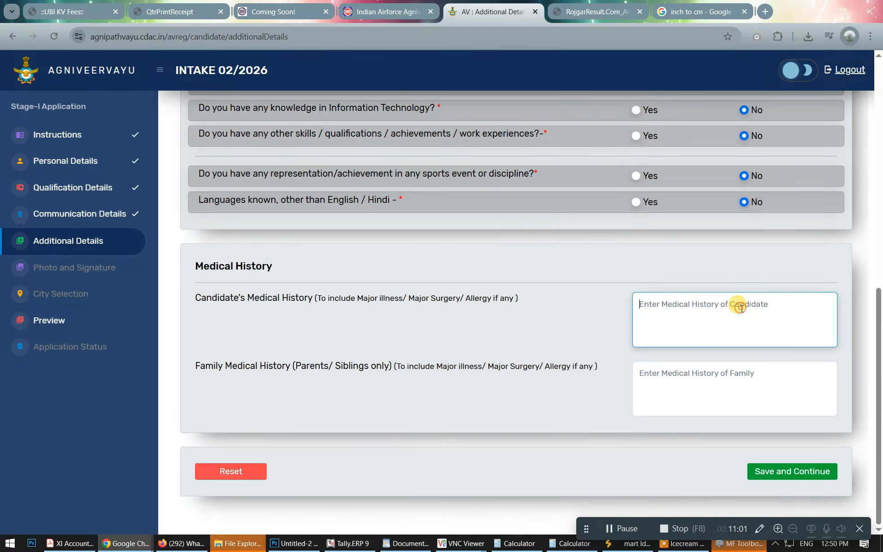
text(NA)
click(710, 377)
text(NA)
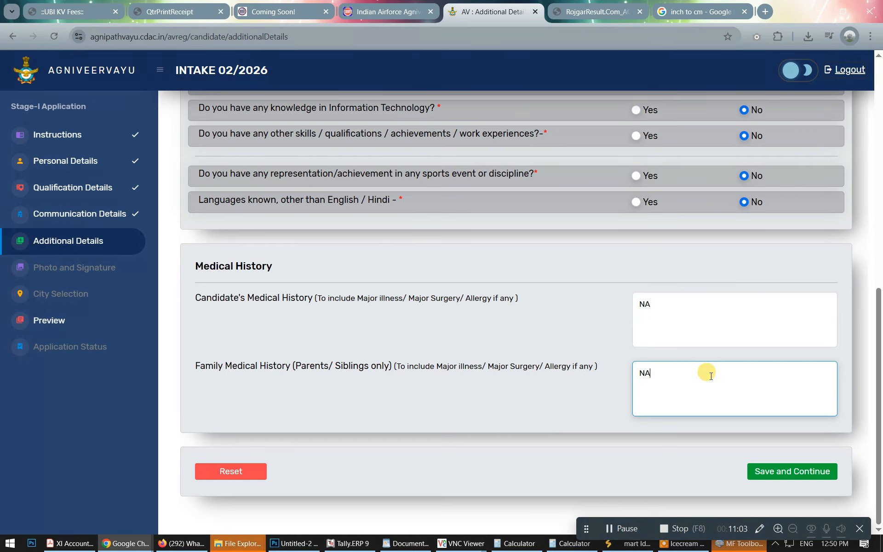
click(773, 469)
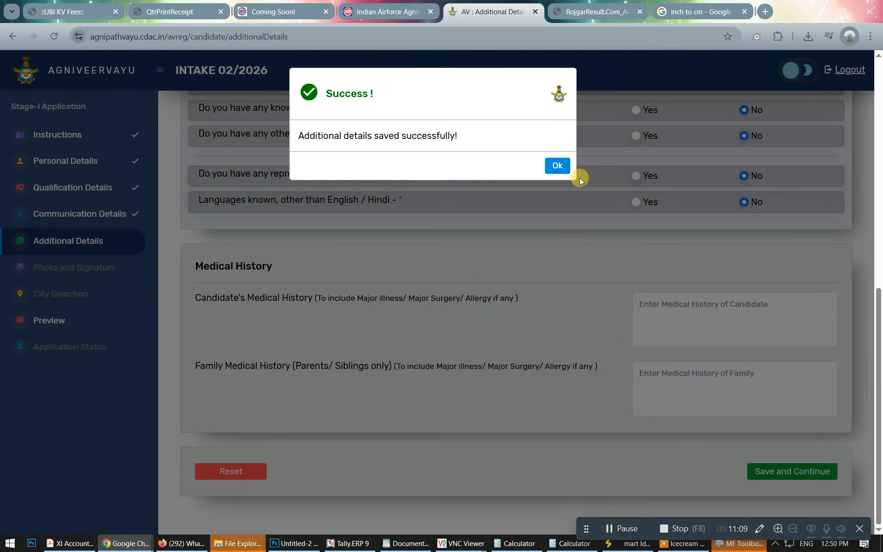
click(556, 162)
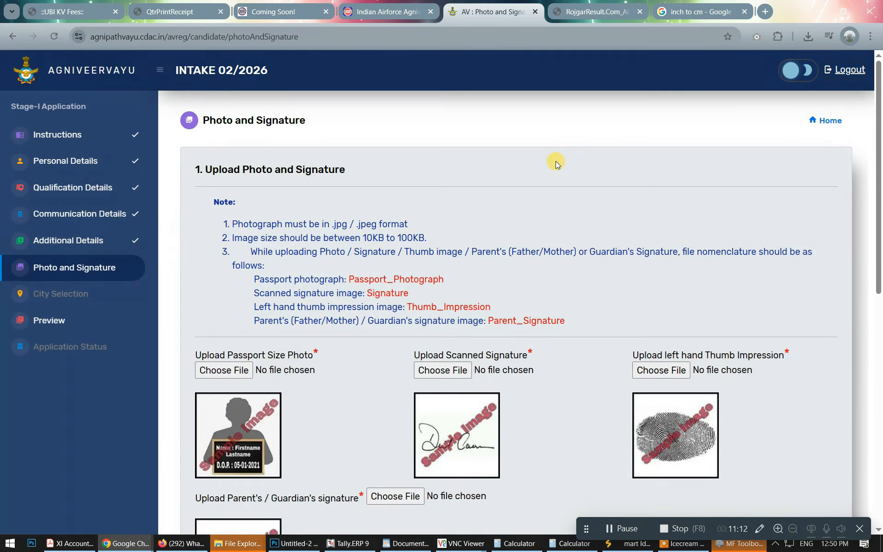
Submit the processed passport photograph.
scroll(225, 286, down, 4)
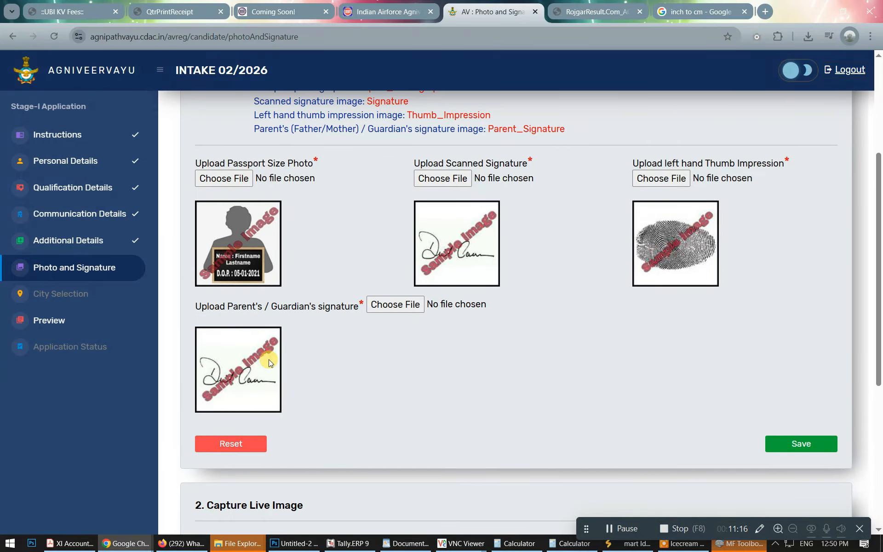
scroll(301, 350, up, 3)
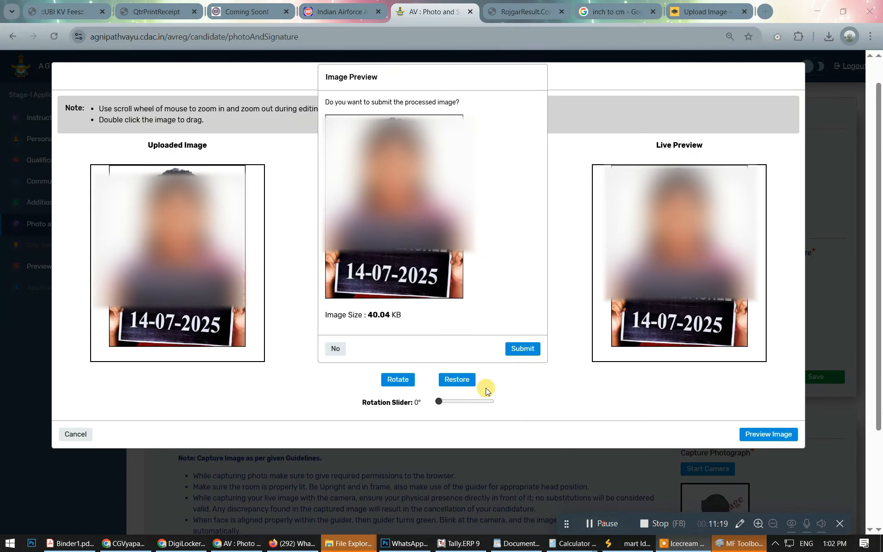
click(530, 348)
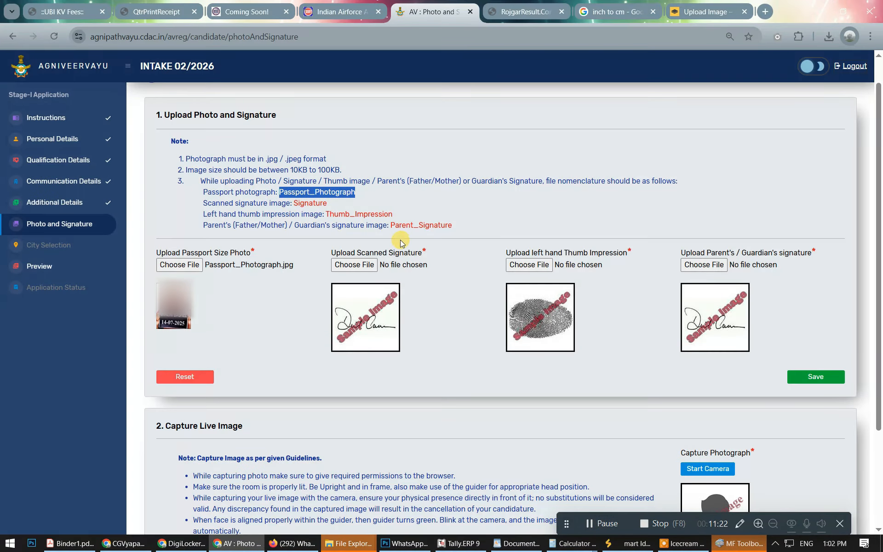
Upload the Signature image as the scanned signature, preview it and submit.
click(350, 265)
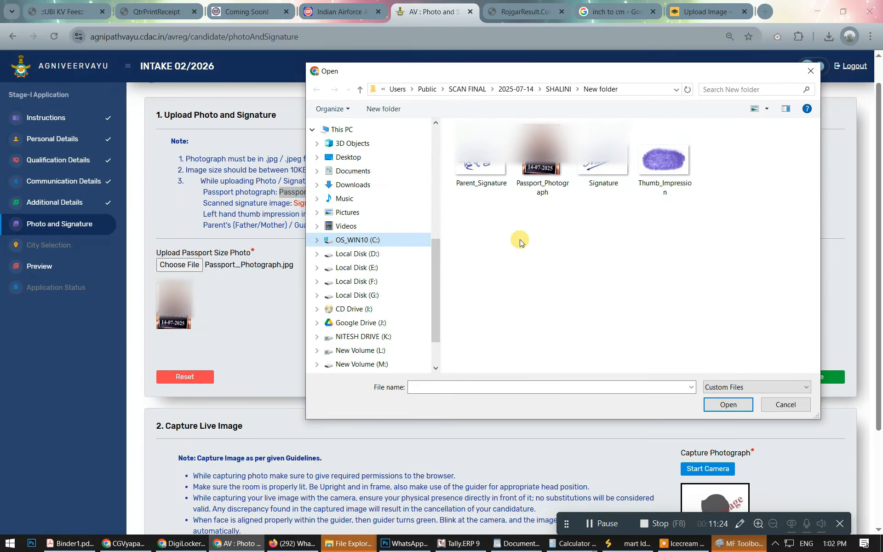
double_click(603, 161)
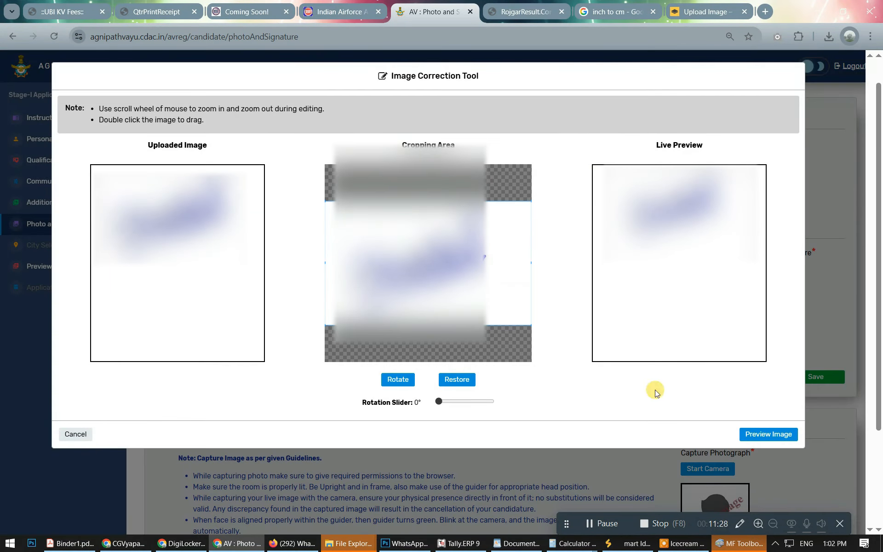
click(766, 434)
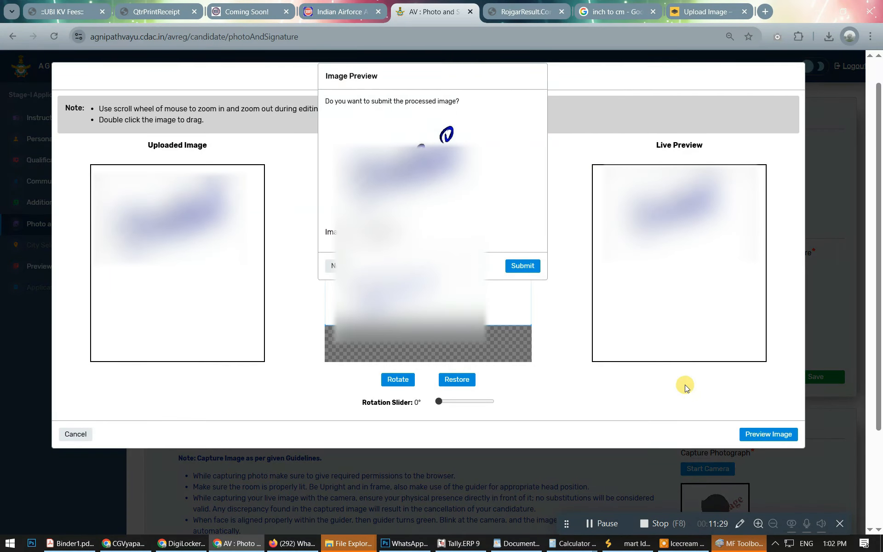
click(523, 266)
click(528, 266)
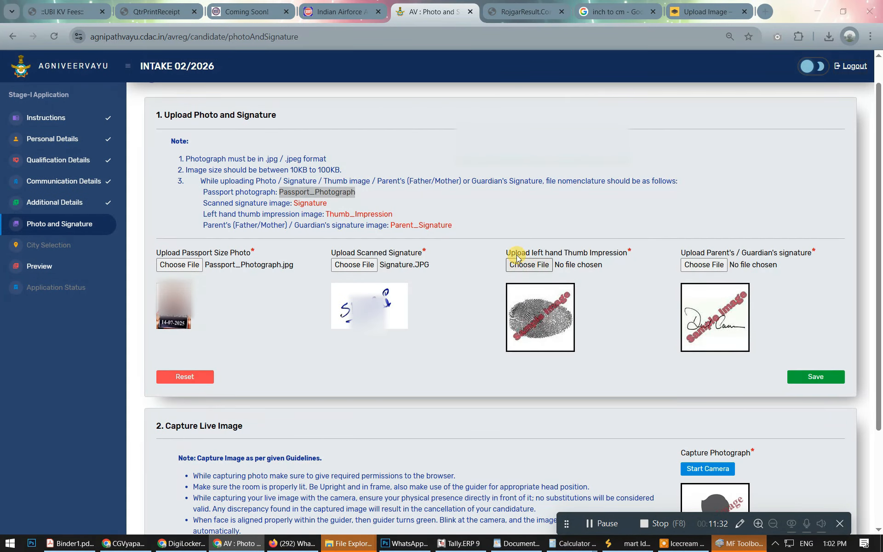
Upload the Thumb_Impression image, preview the crop and submit it.
double_click(671, 167)
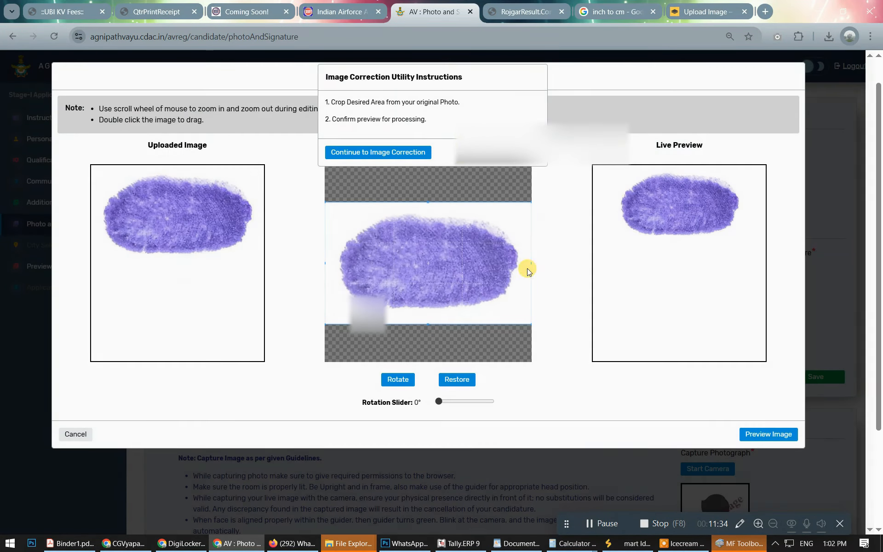
click(411, 150)
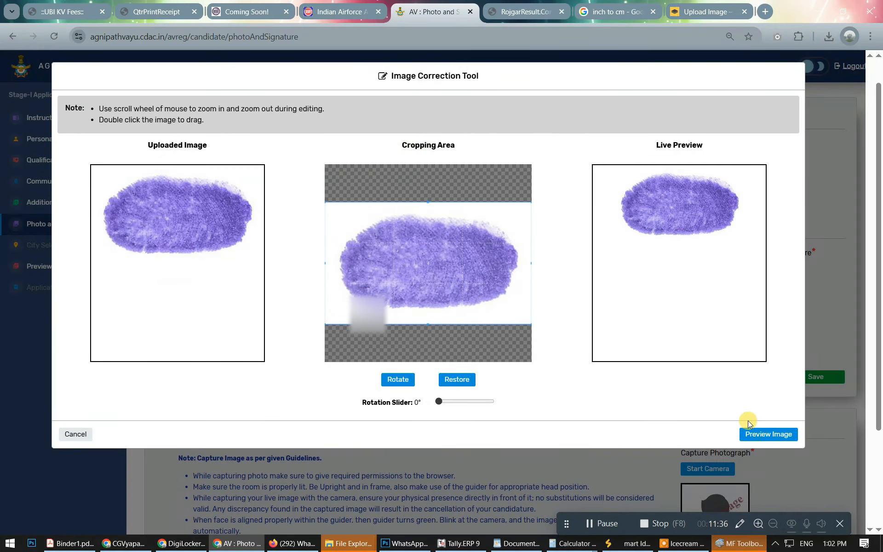
click(756, 432)
click(517, 272)
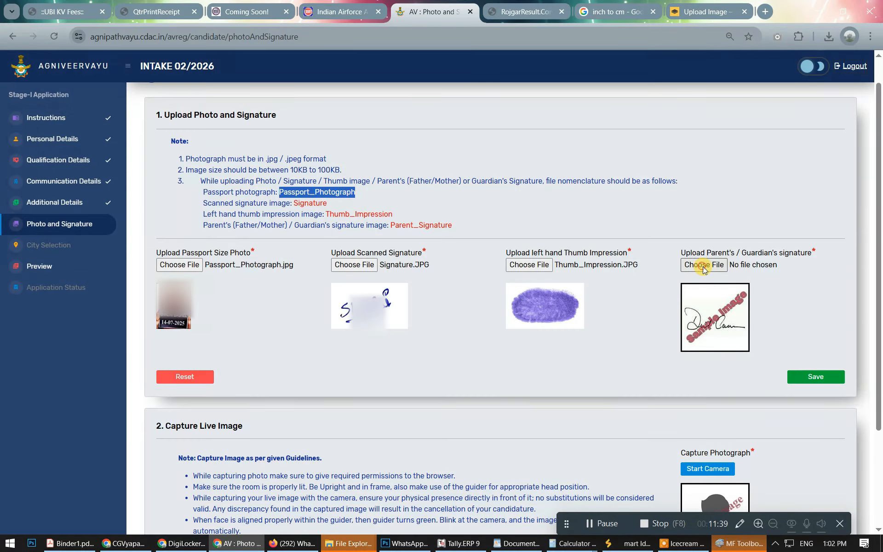
Upload the Parent_Signature image as the parent's signature, preview the crop and submit it.
click(703, 266)
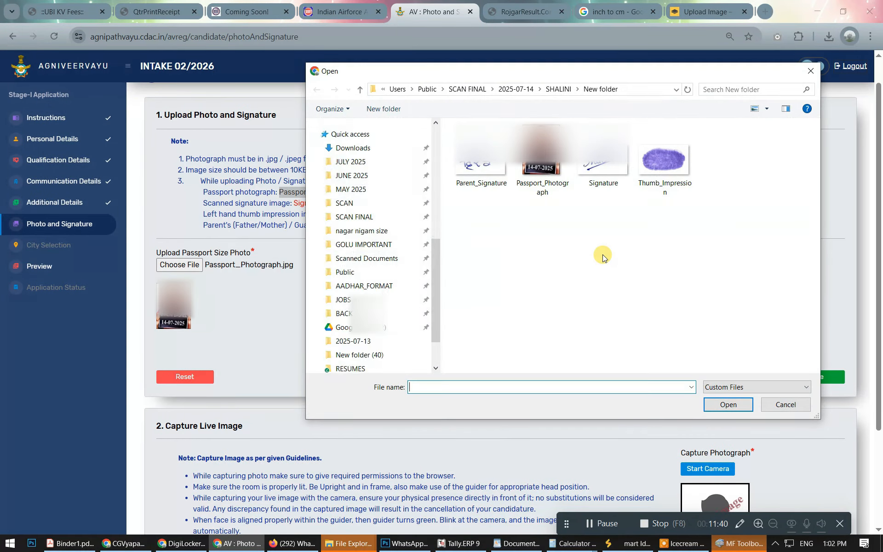
double_click(481, 161)
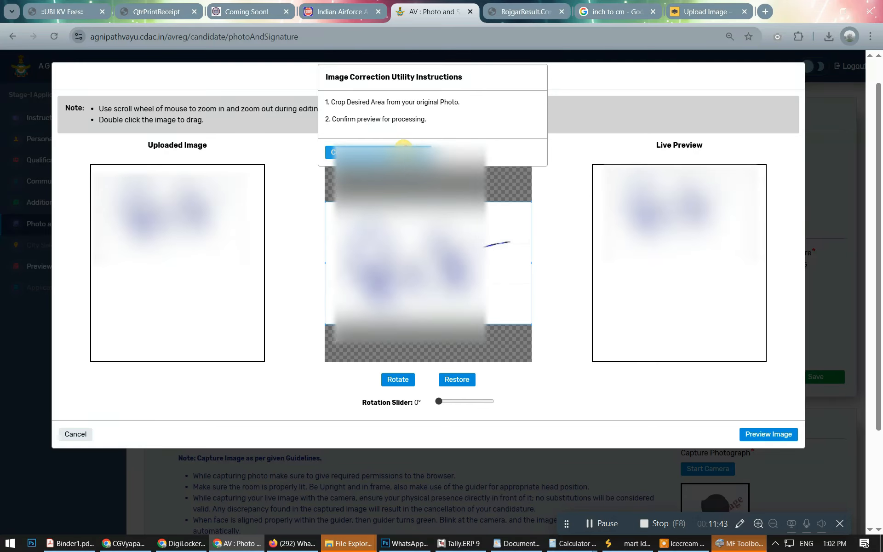
click(404, 150)
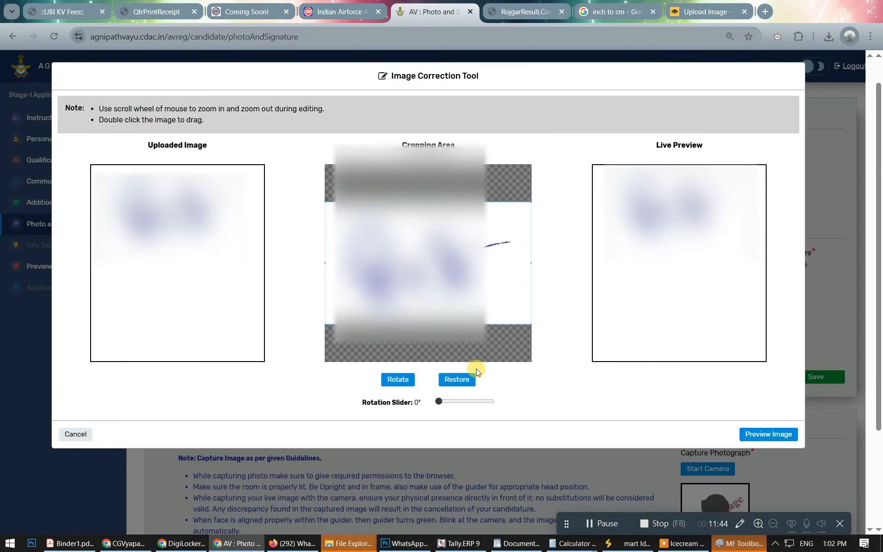
click(755, 434)
click(527, 254)
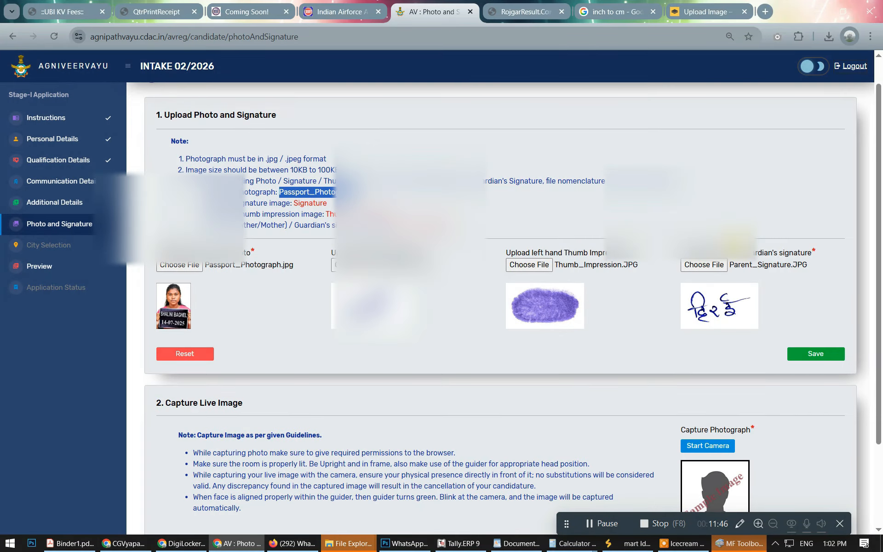
Save all uploaded photos and signatures and acknowledge the confirmation.
scroll(736, 258, down, 2)
click(815, 247)
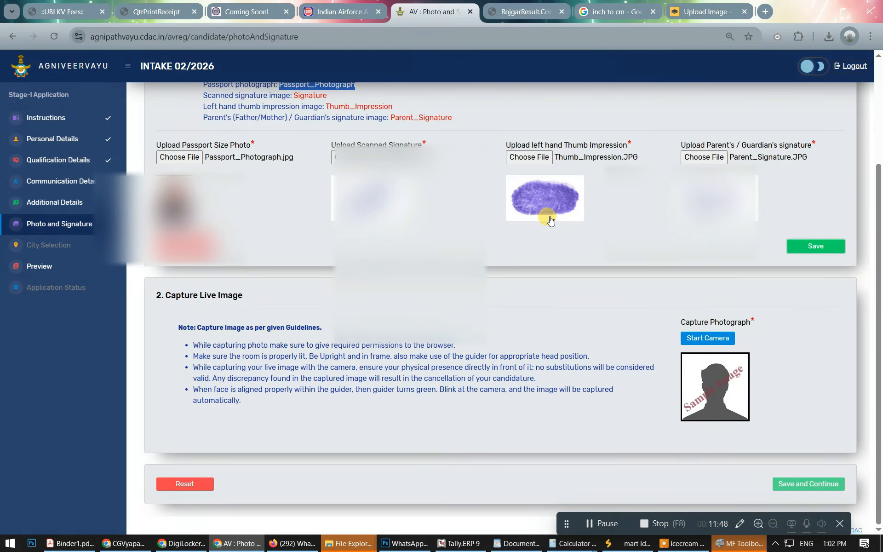
click(533, 140)
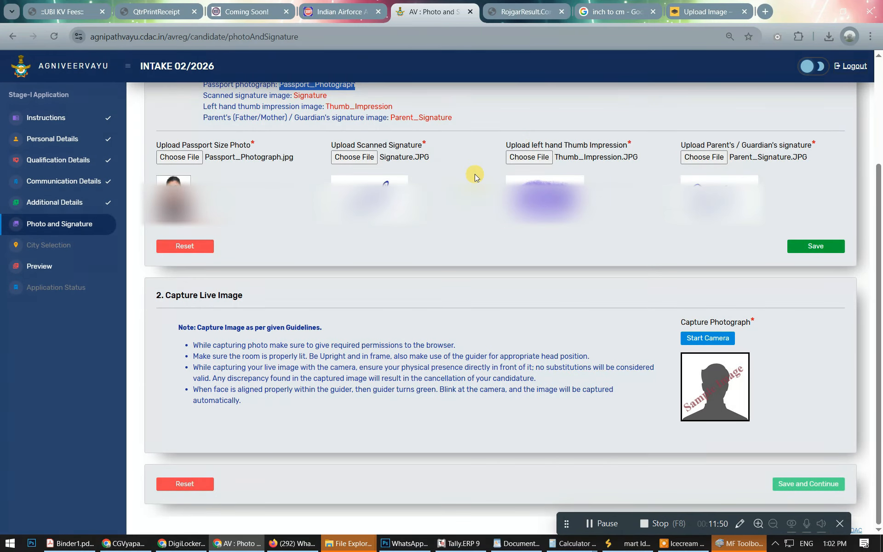
scroll(776, 391, up, 2)
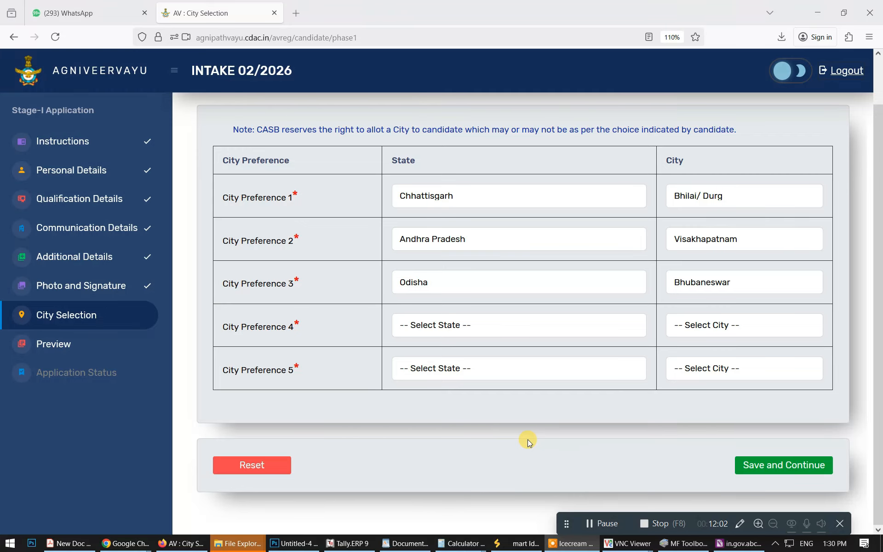
Save the Bhilai/Durg, Visakhapatnam and Bhubaneswar exam city preferences to reach the Draft Preview.
click(602, 523)
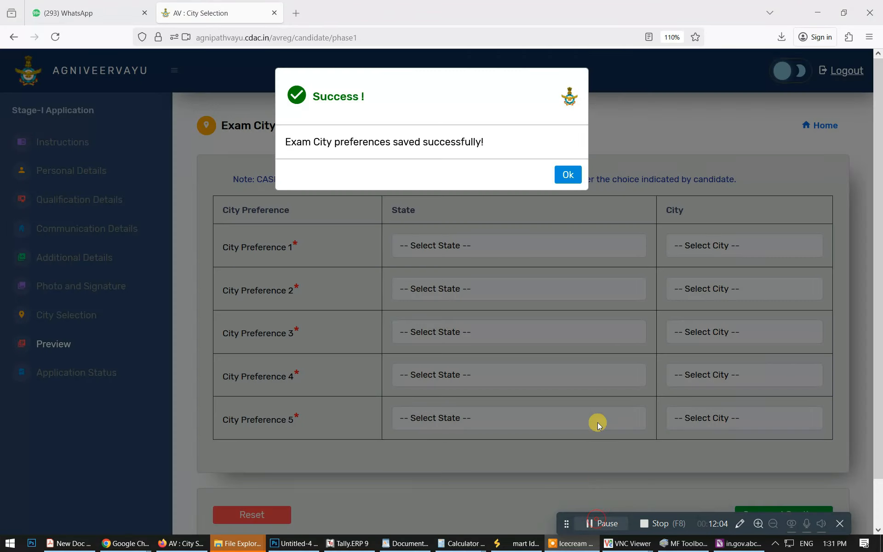
click(558, 175)
scroll(466, 250, down, 3)
scroll(462, 250, up, 1)
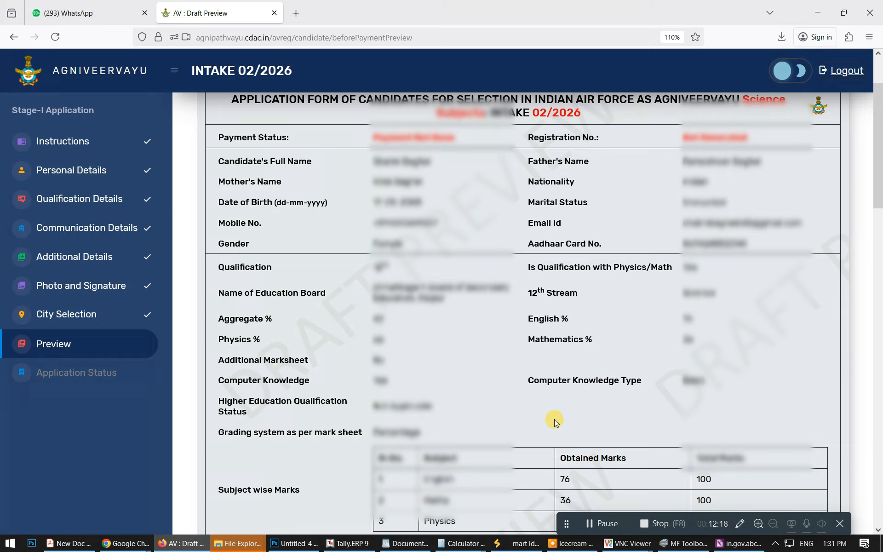
scroll(567, 500, down, 6)
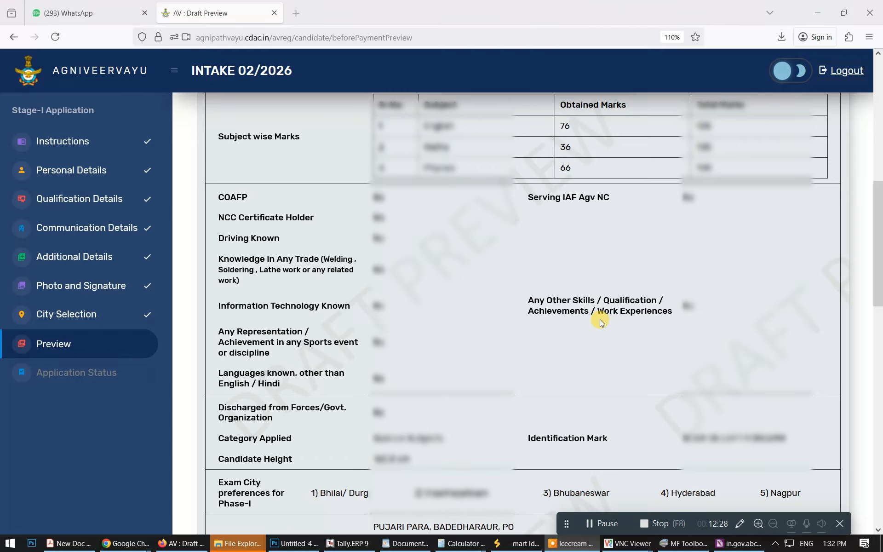
scroll(585, 304, down, 10)
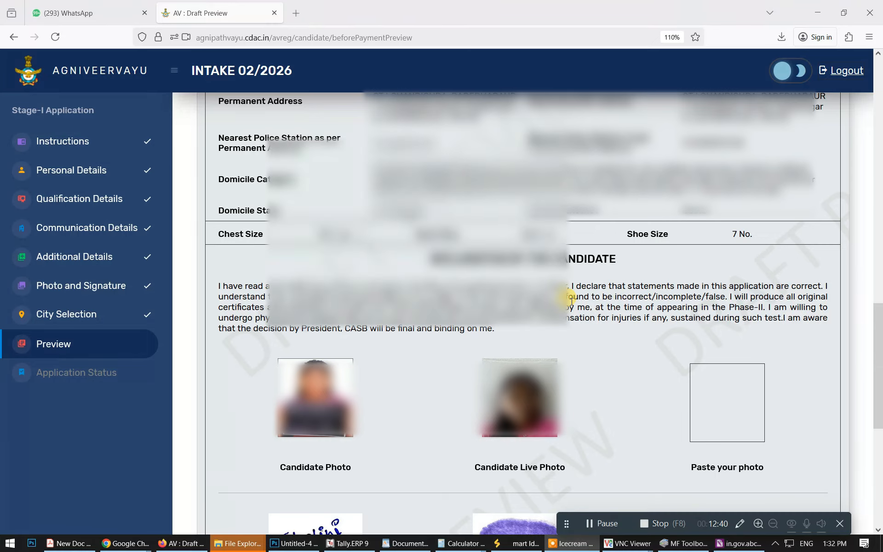
scroll(571, 302, down, 5)
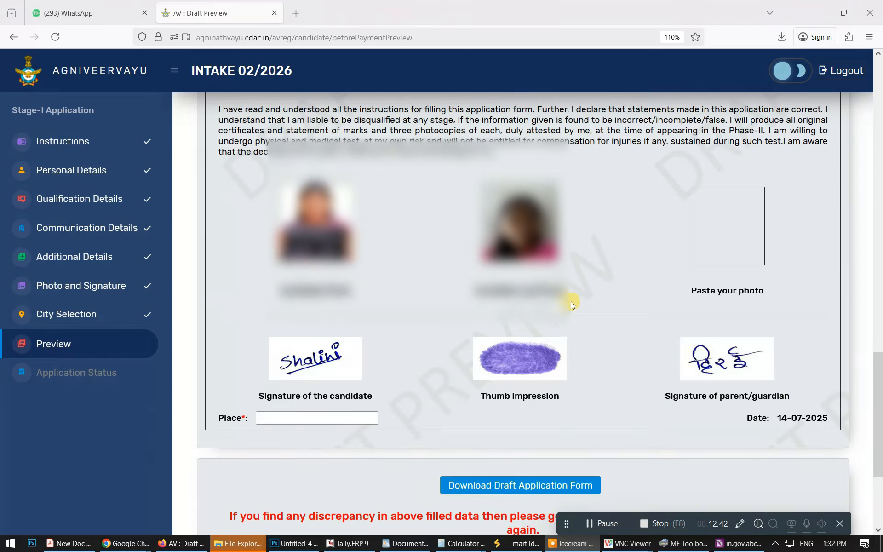
Enter JAGDALPUR in capitals as the place of signing.
click(282, 372)
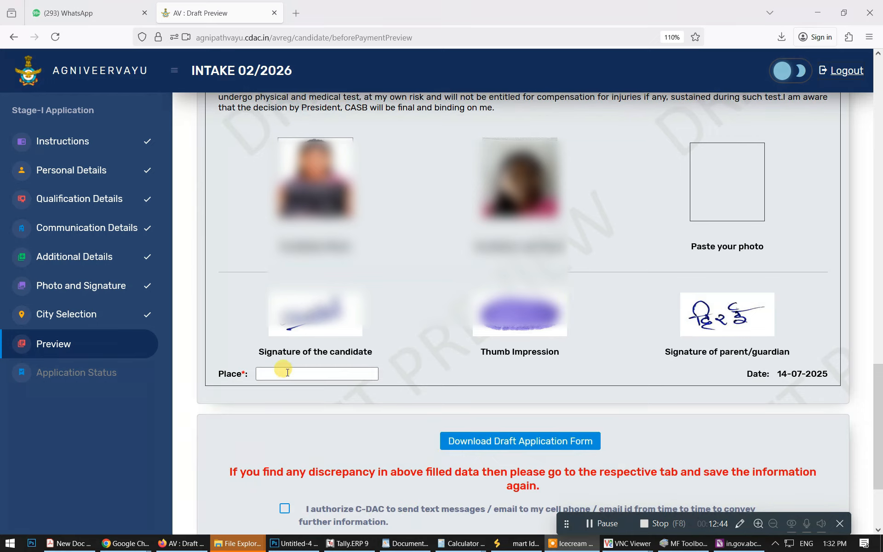
key(Caps_Lock)
text(JAGDALPUR)
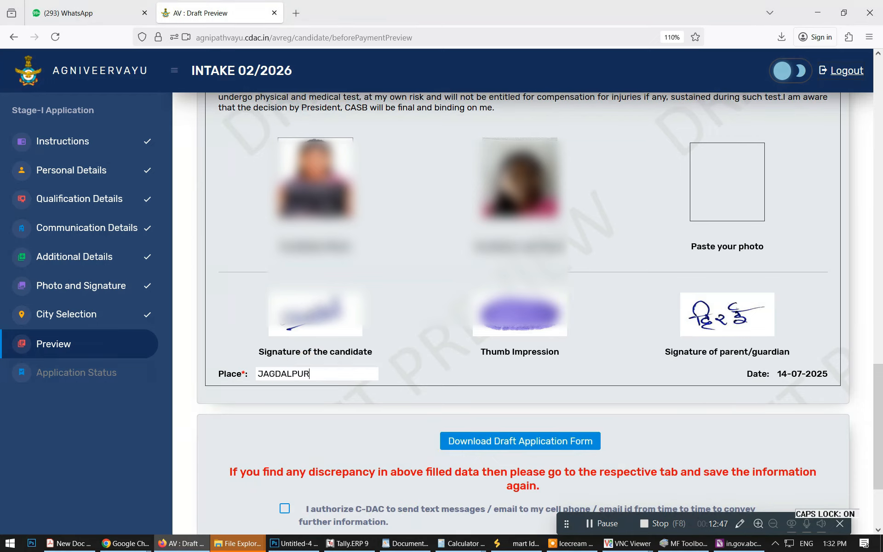
Accept the messaging and draft-verification declarations and confirm the details for payment.
scroll(277, 336, down, 2)
scroll(277, 336, down, 1)
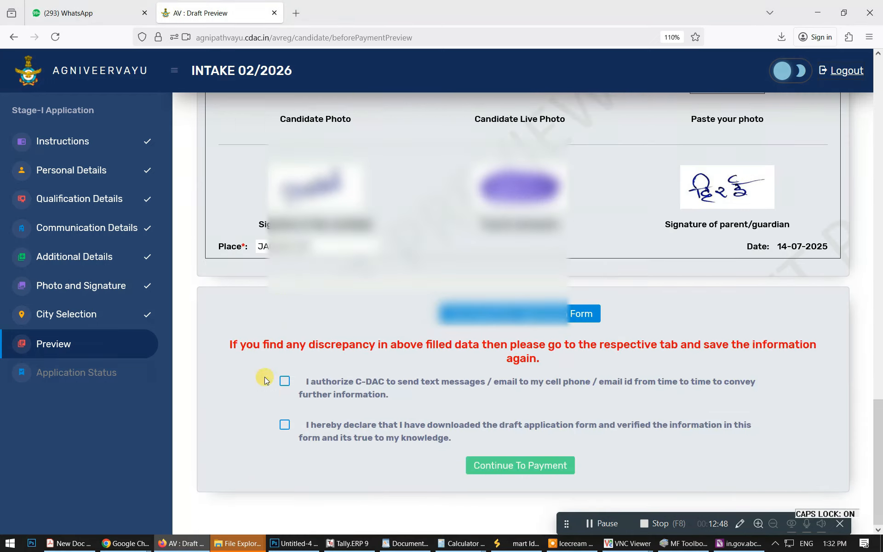
click(285, 382)
click(285, 424)
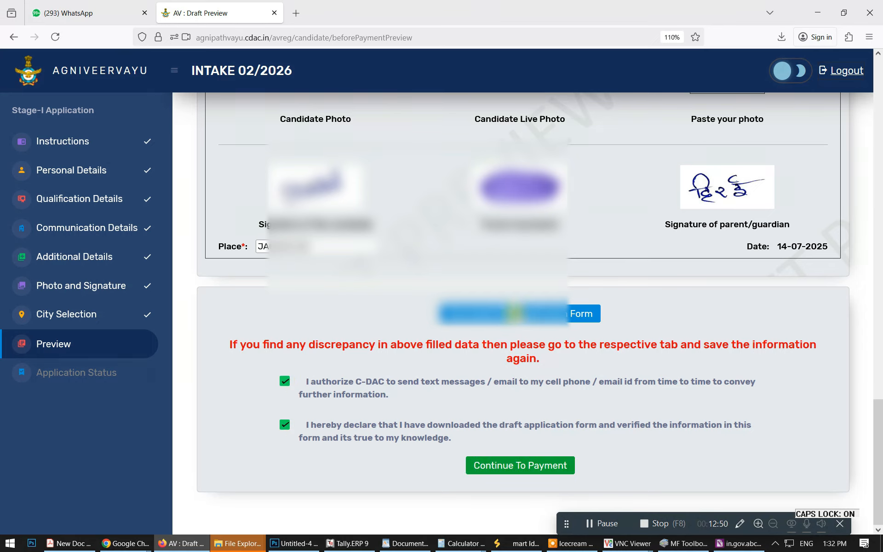
click(503, 468)
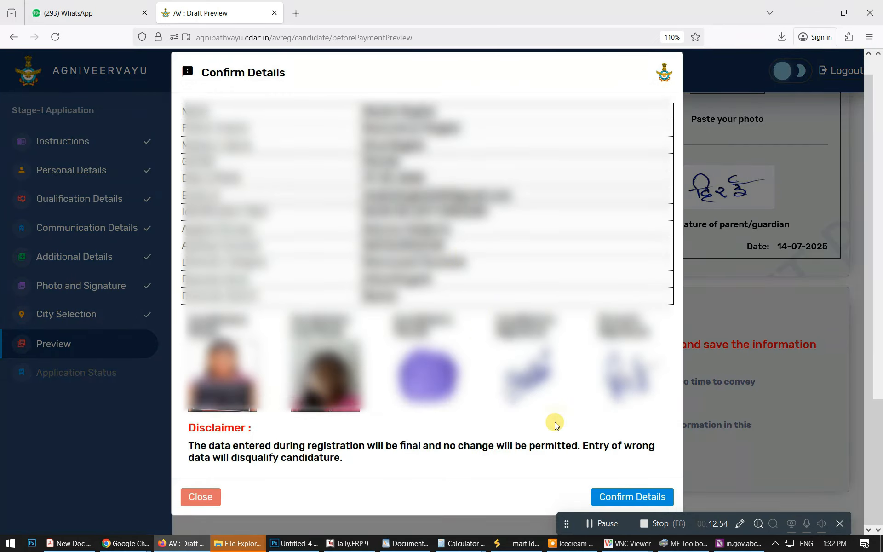
click(643, 497)
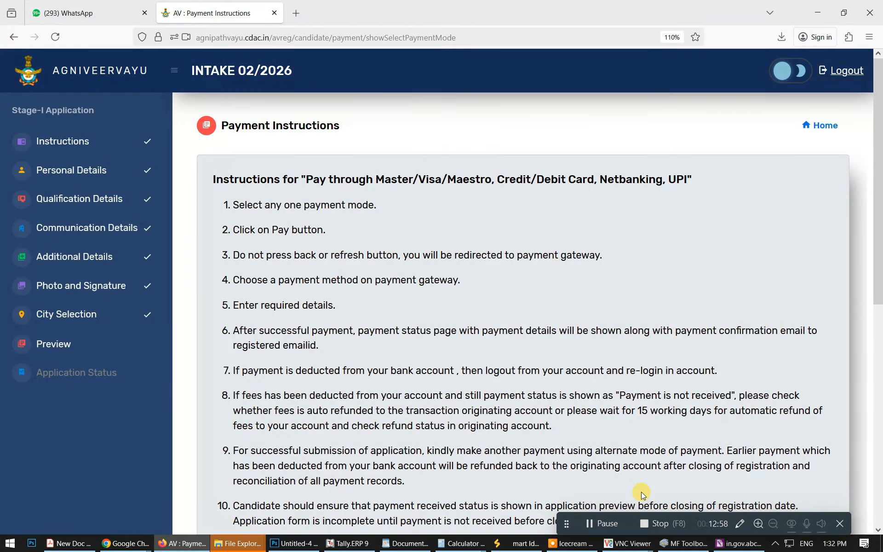
Pay the ₹649 fee via Payment Gateway 1 using Credit/Debit Cards in BillDesk.
scroll(602, 347, down, 8)
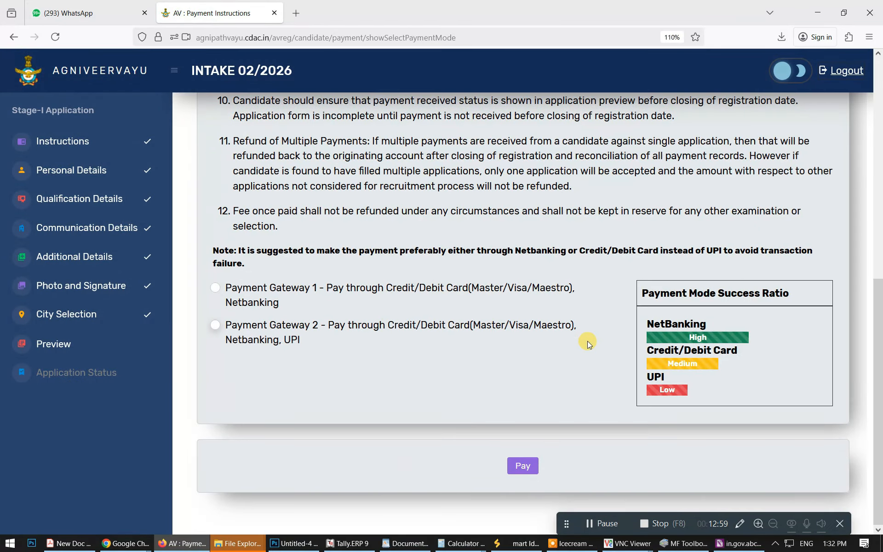
click(214, 288)
click(525, 467)
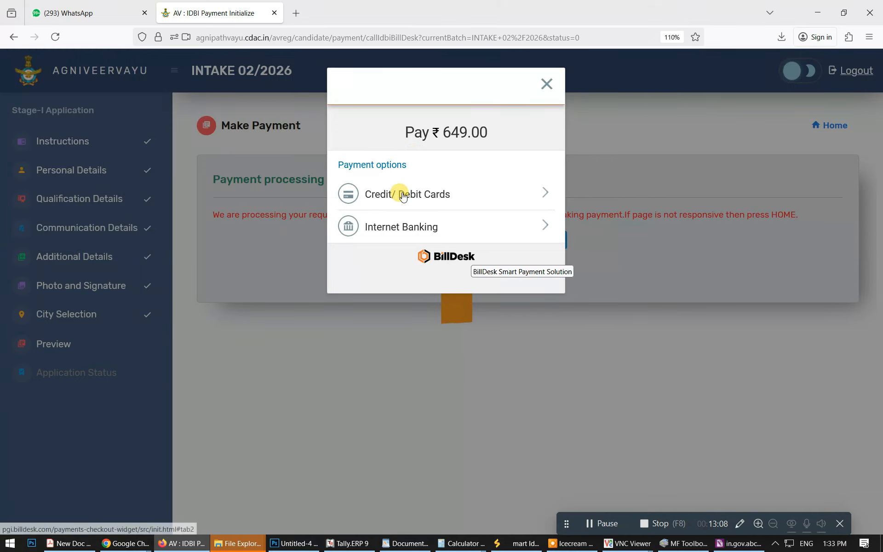
click(403, 196)
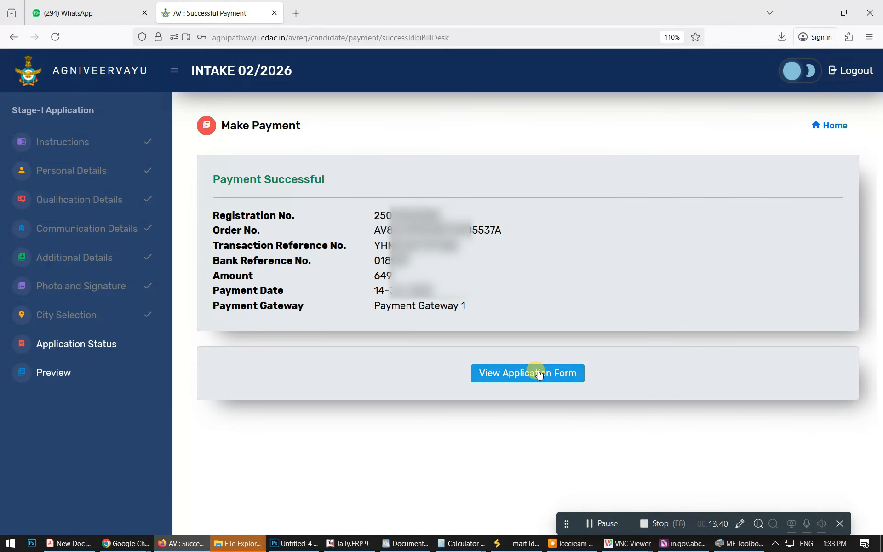
Print the paid application form from its print preview on the KONICA C258 COLOR printer.
click(540, 374)
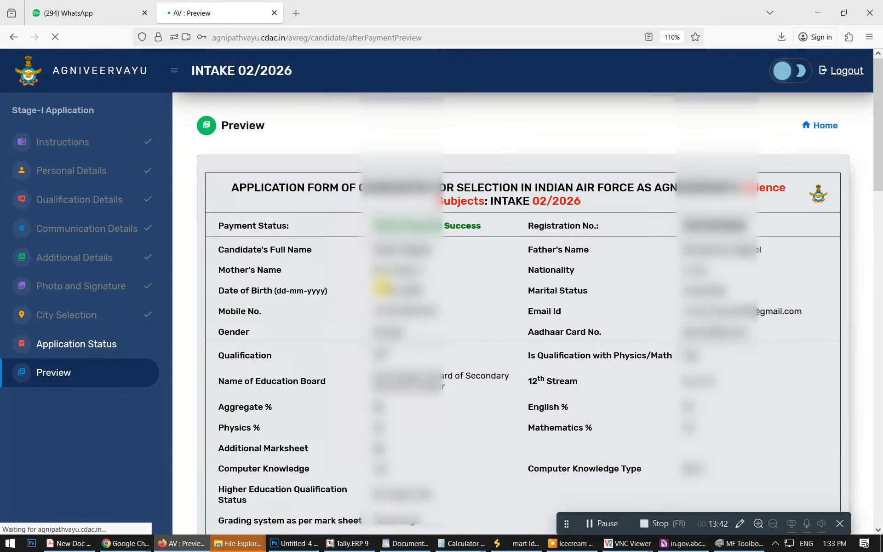
scroll(382, 286, down, 15)
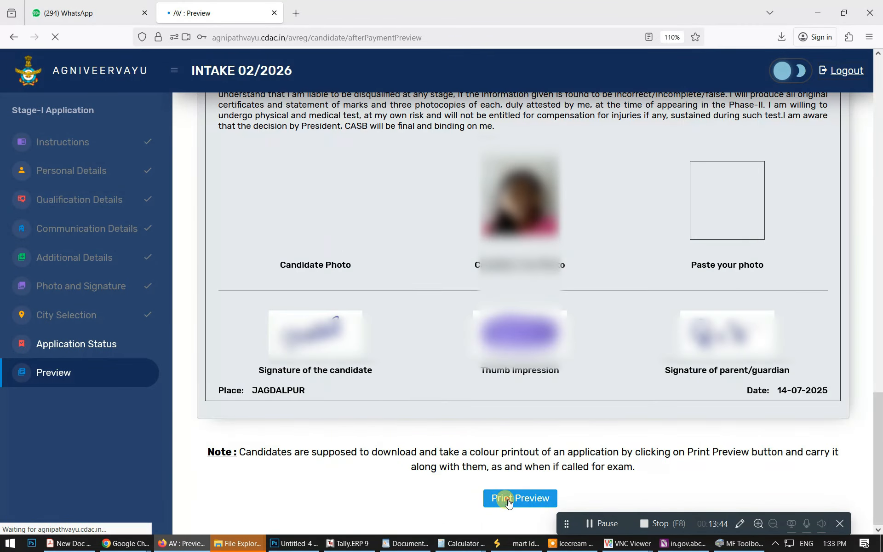
click(508, 501)
scroll(622, 338, down, 5)
scroll(729, 368, down, 3)
scroll(730, 368, down, 2)
scroll(745, 377, up, 5)
click(715, 464)
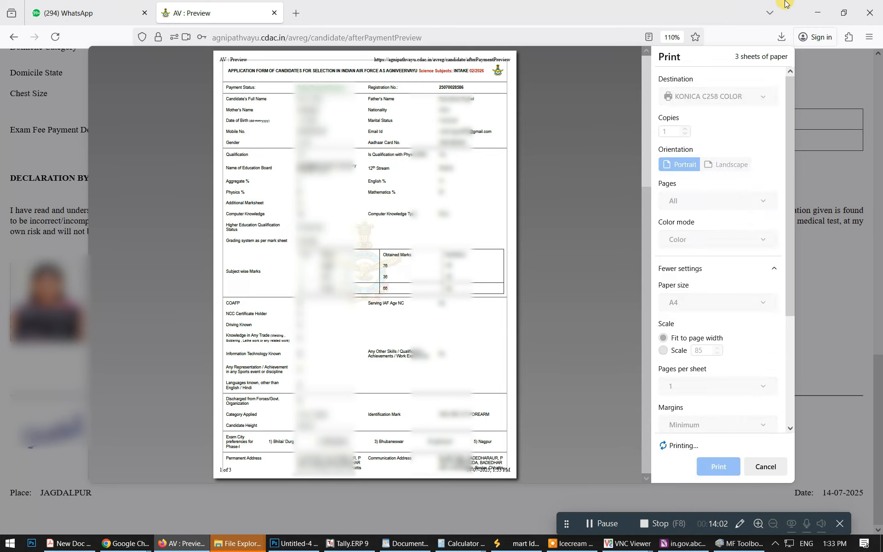